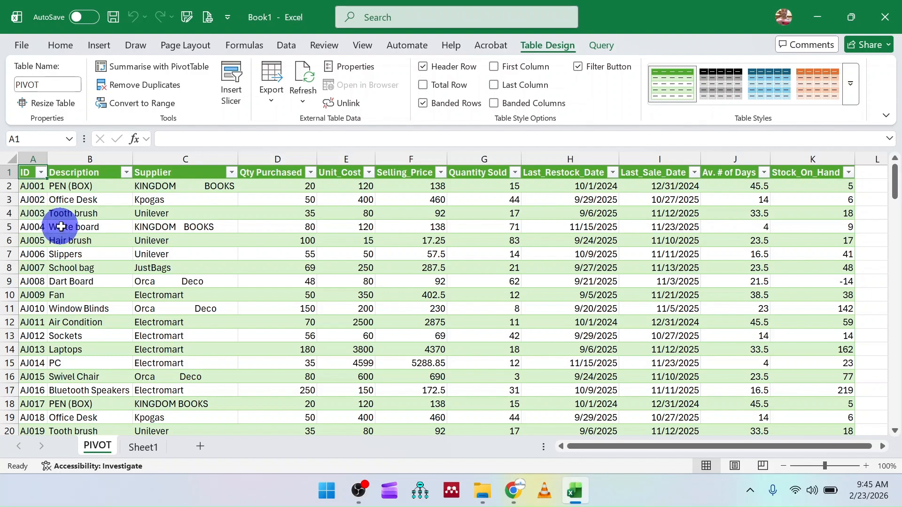
Step: Remove duplicate rows from the PIVOT table, comparing all columns and treating the first row as headers
{"action": "scroll", "coordinate": [62, 228], "scroll_direction": "down", "scroll_amount": 10}
{"action": "scroll", "coordinate": [63, 227], "scroll_direction": "down", "scroll_amount": 11}
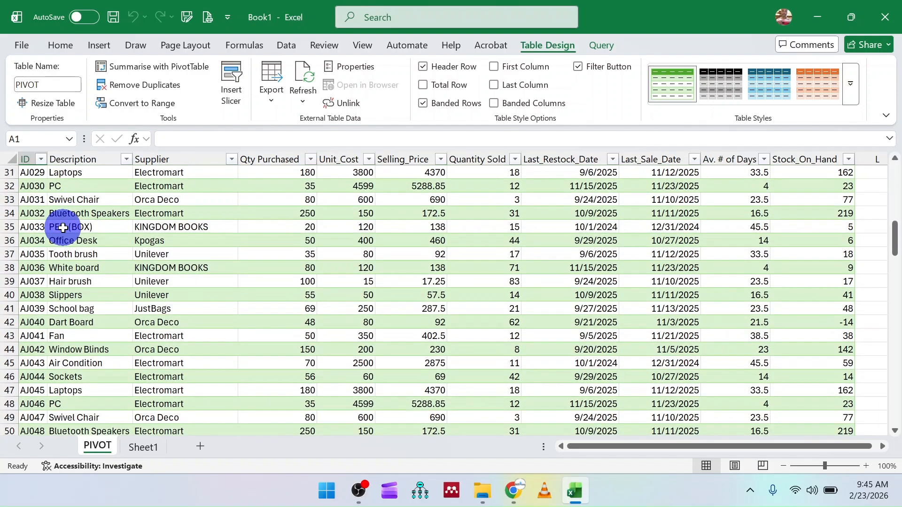
{"action": "scroll", "coordinate": [62, 228], "scroll_direction": "up", "scroll_amount": 20}
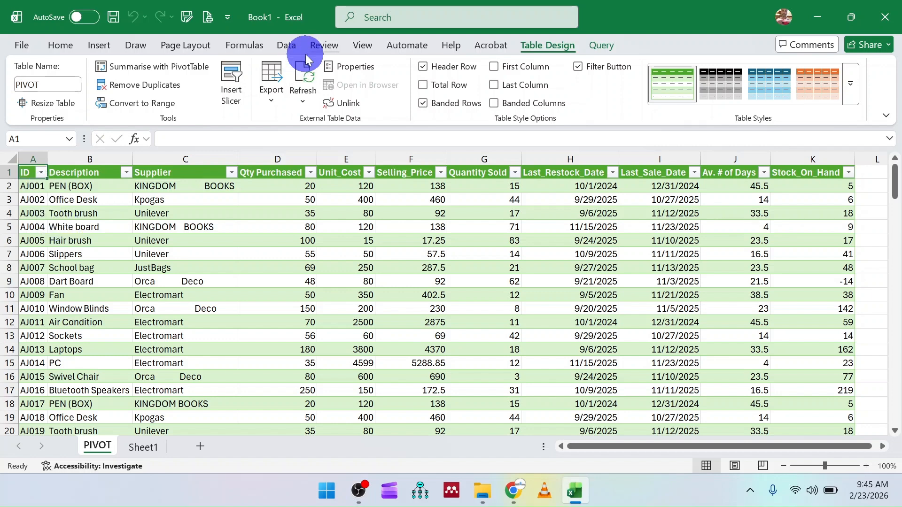
{"action": "left_click", "coordinate": [292, 44]}
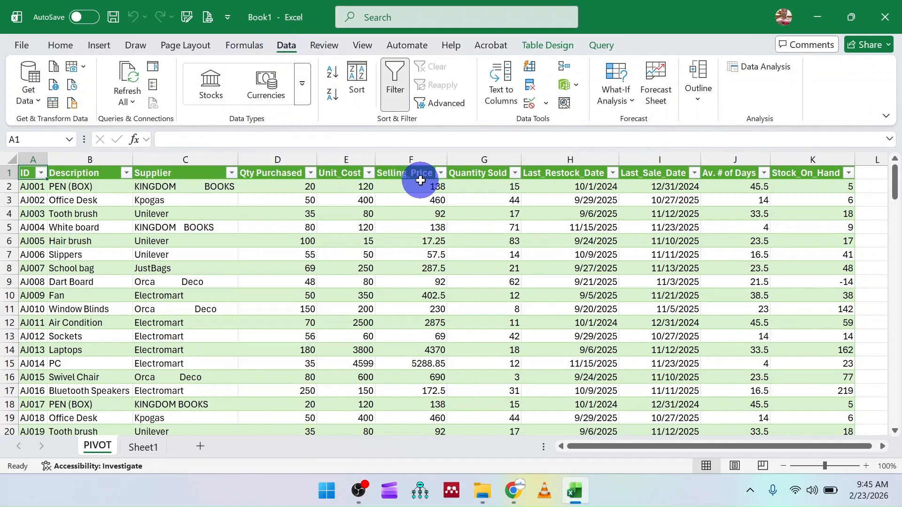
{"action": "left_click", "coordinate": [530, 86]}
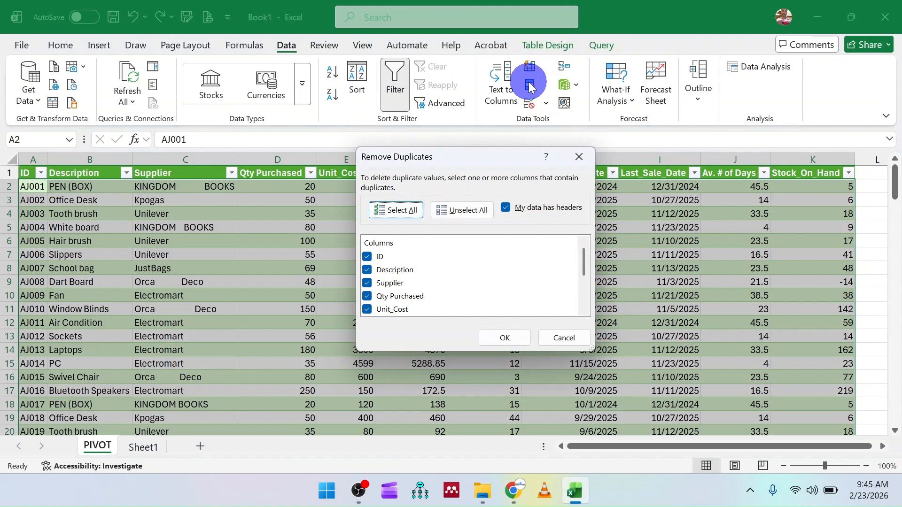
{"action": "left_click", "coordinate": [499, 337]}
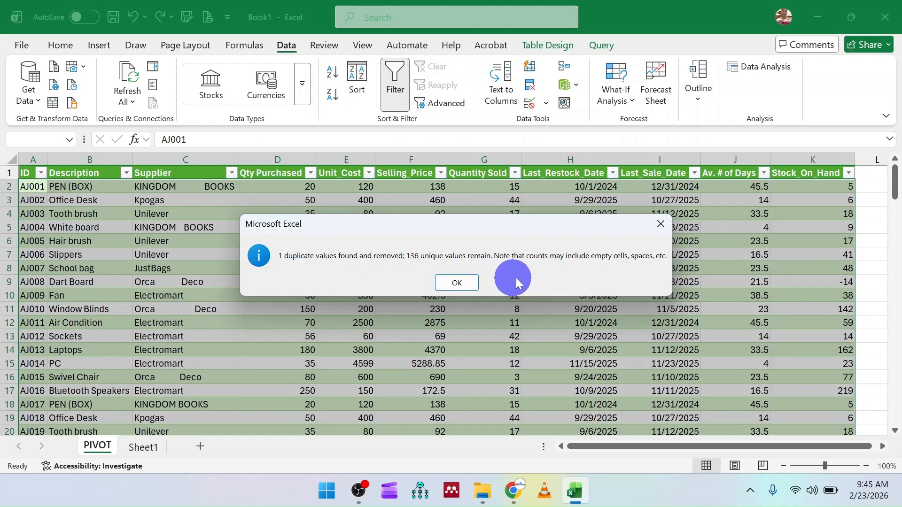
{"action": "left_click", "coordinate": [463, 282]}
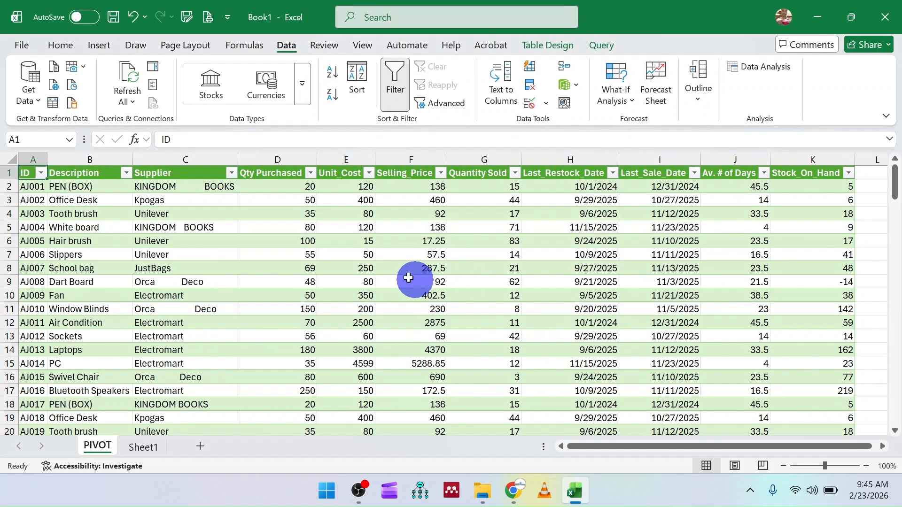
Step: Check the table for remaining duplicates by running Remove Duplicates again across all columns
{"action": "left_click", "coordinate": [417, 256]}
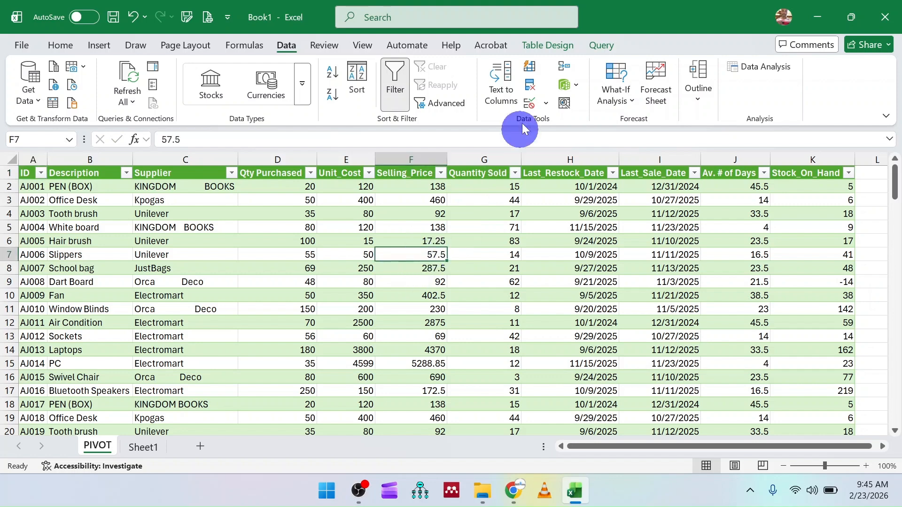
{"action": "left_click", "coordinate": [530, 85]}
{"action": "left_click", "coordinate": [502, 334]}
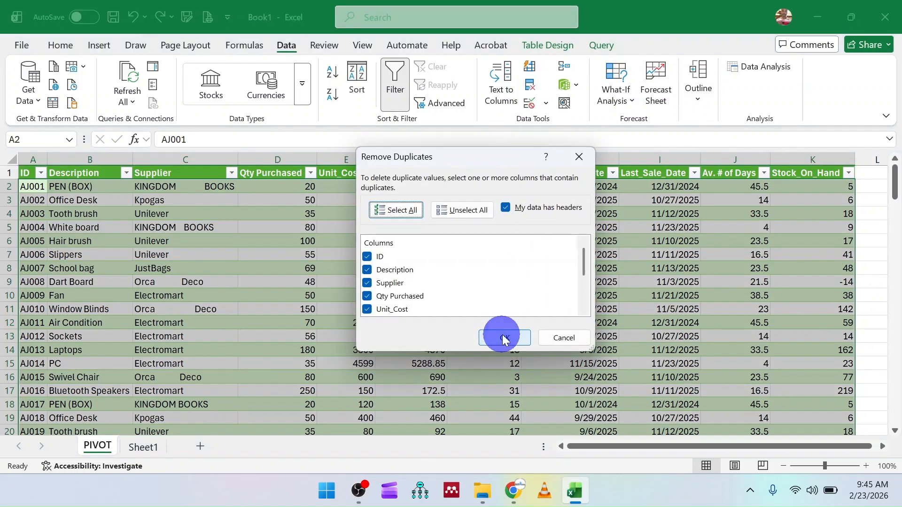
{"action": "left_click", "coordinate": [468, 285]}
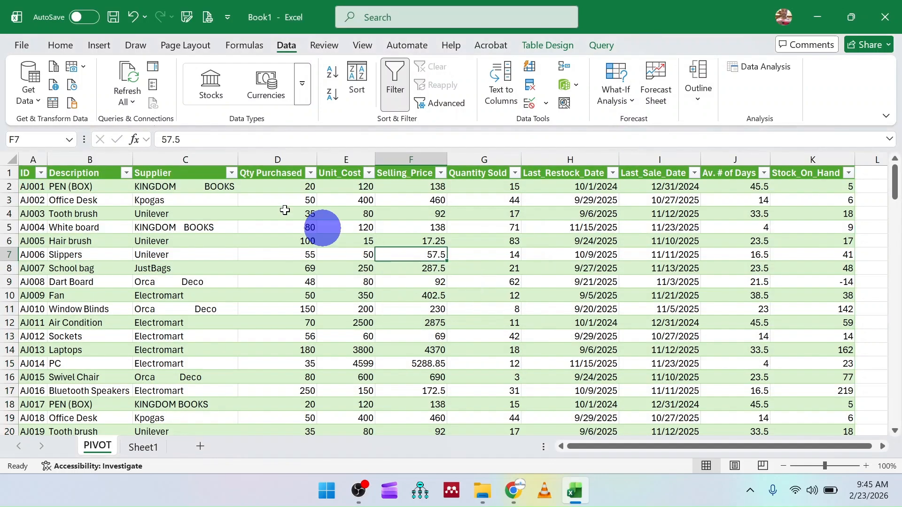
Step: Examine the names in the Supplier column for extra spaces between words
{"action": "left_click", "coordinate": [162, 188]}
{"action": "left_click", "coordinate": [174, 227]}
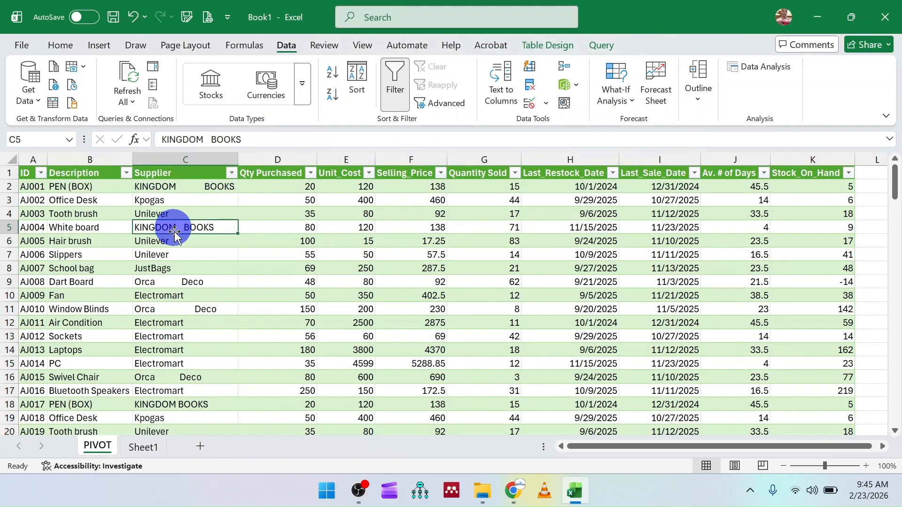
{"action": "left_click", "coordinate": [181, 268]}
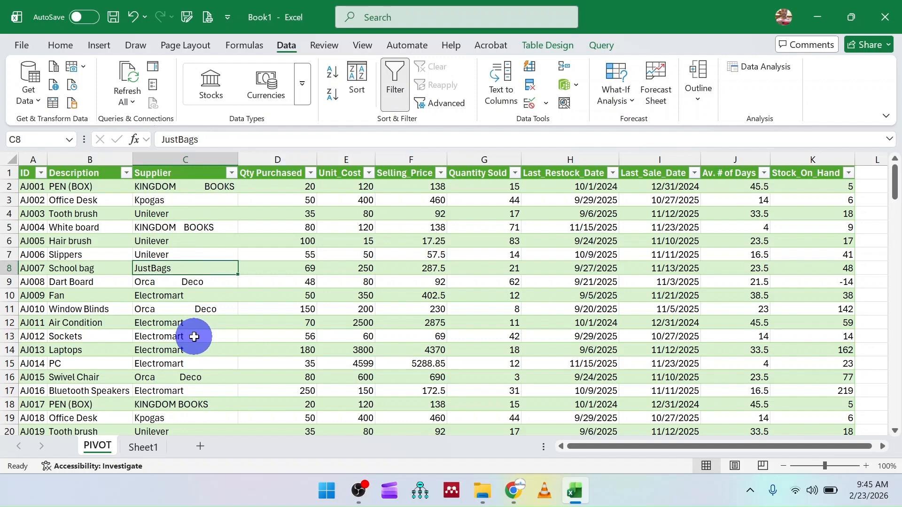
{"action": "scroll", "coordinate": [188, 320], "scroll_direction": "down", "scroll_amount": 3}
{"action": "left_click", "coordinate": [161, 242]}
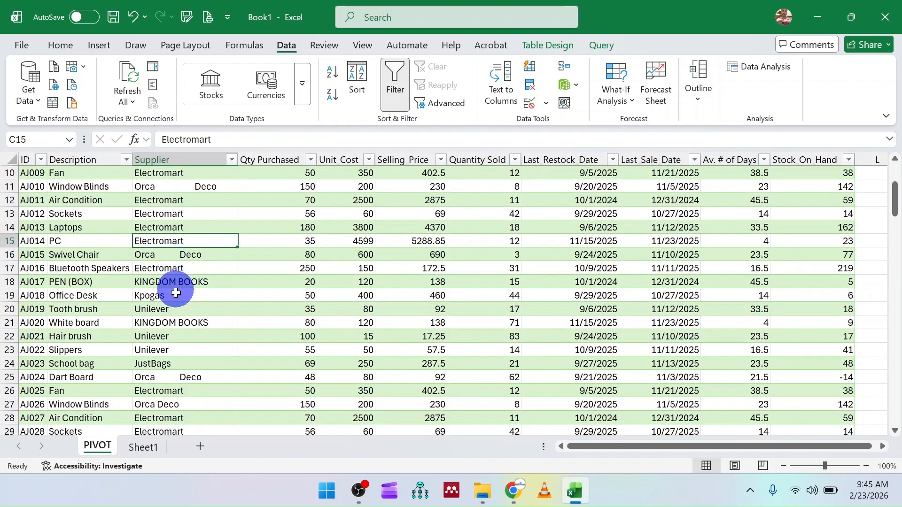
{"action": "scroll", "coordinate": [177, 295], "scroll_direction": "down", "scroll_amount": 1}
{"action": "left_click", "coordinate": [150, 254]}
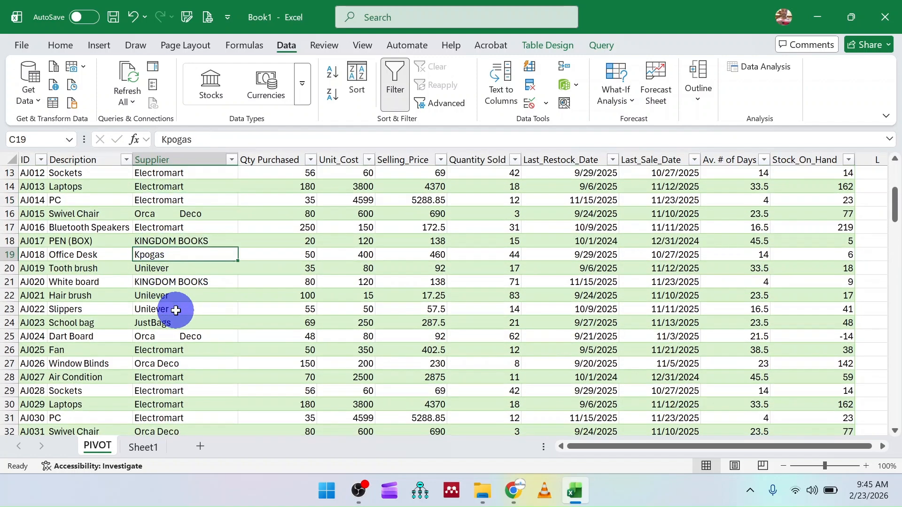
{"action": "left_click", "coordinate": [157, 213]}
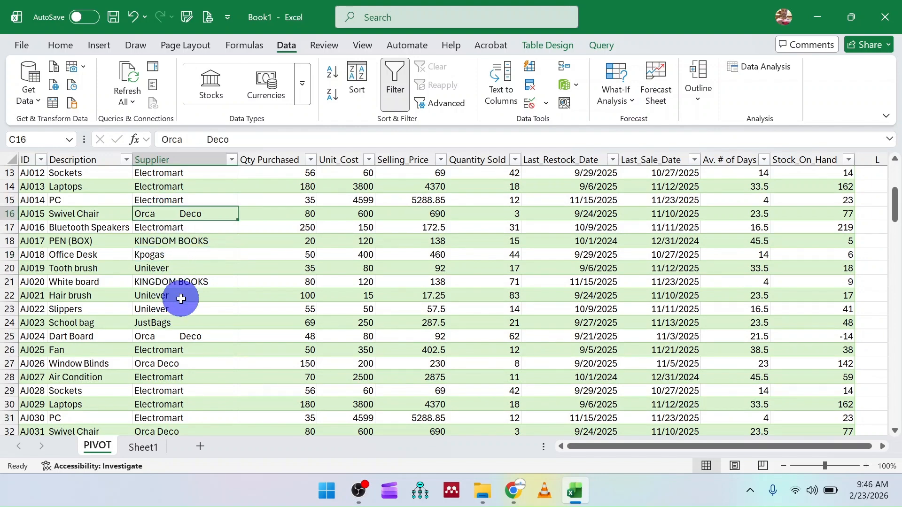
{"action": "scroll", "coordinate": [181, 299], "scroll_direction": "down", "scroll_amount": 12}
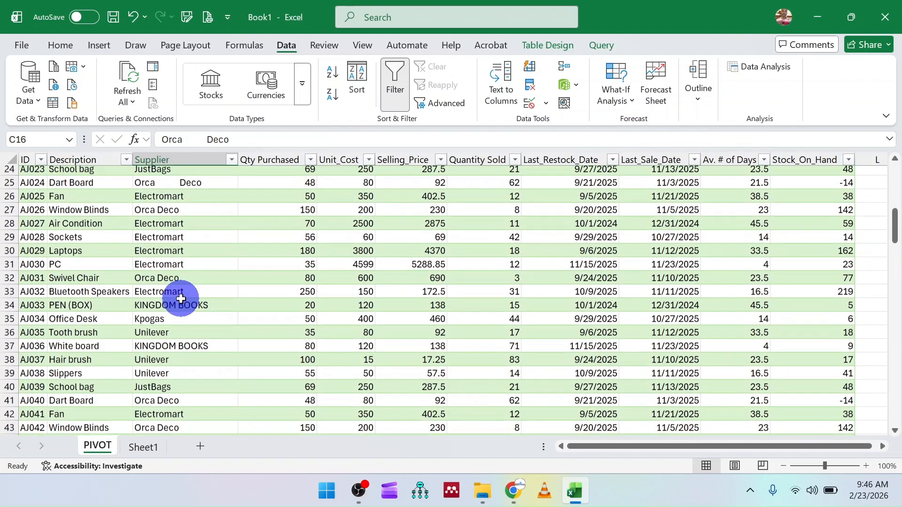
{"action": "scroll", "coordinate": [181, 299], "scroll_direction": "up", "scroll_amount": 16}
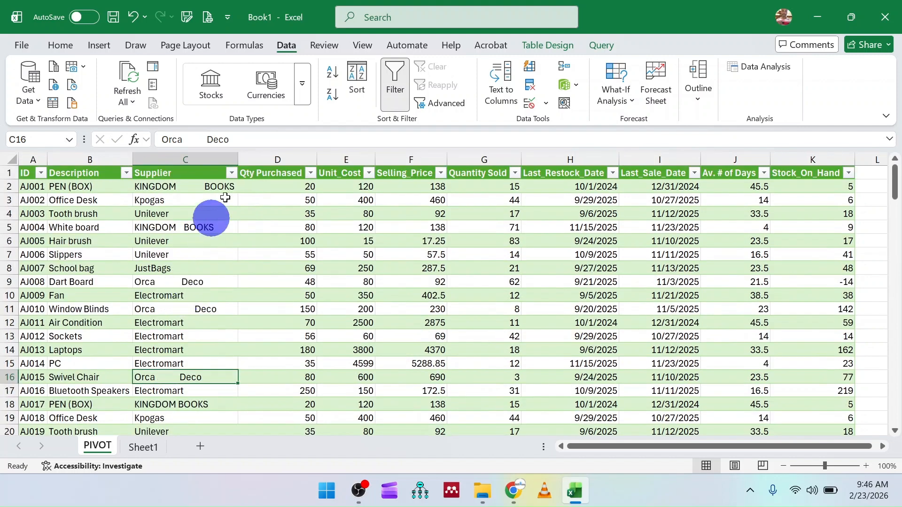
Step: Insert a new table column directly after Supplier and fill its header across from the Supplier header
{"action": "left_click", "coordinate": [266, 153]}
{"action": "right_click", "coordinate": [265, 151]}
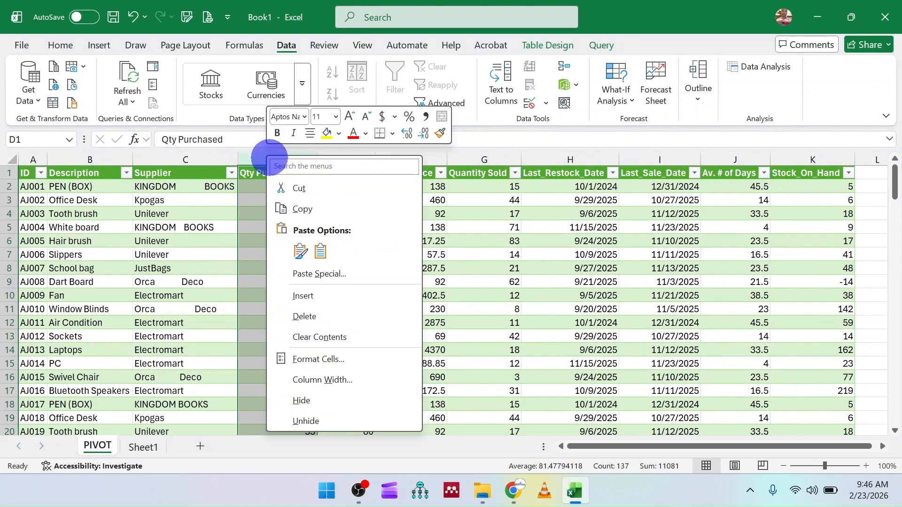
{"action": "left_click", "coordinate": [324, 297]}
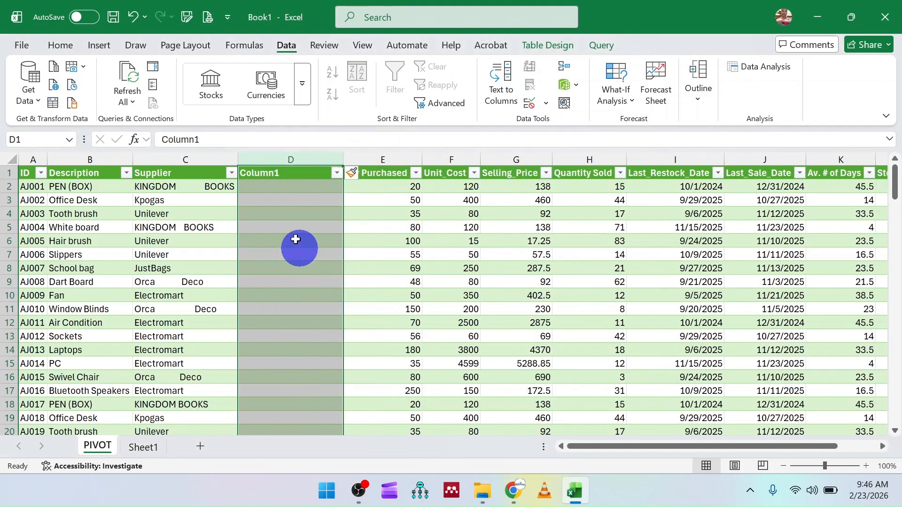
{"action": "left_click", "coordinate": [178, 172]}
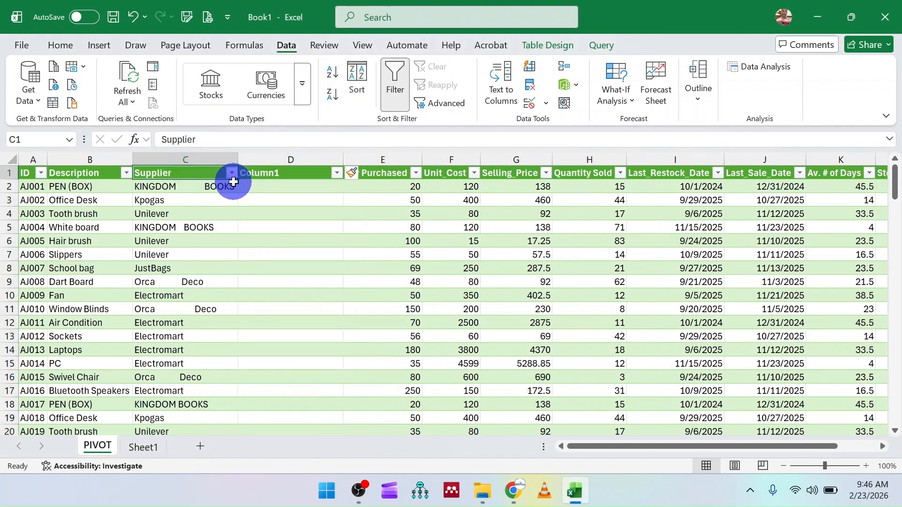
{"action": "left_click_drag", "start_coordinate": [239, 182], "coordinate": [296, 182]}
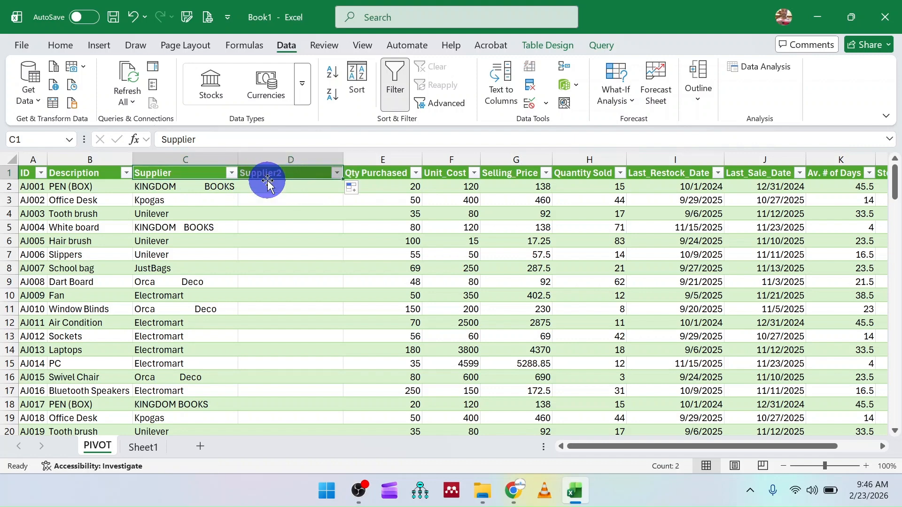
{"action": "left_click", "coordinate": [289, 185]}
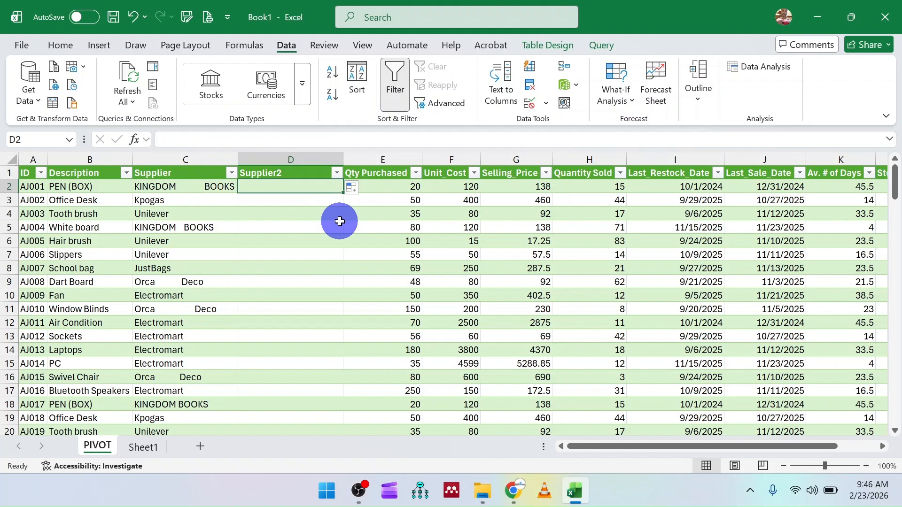
{"action": "type", "text": "=t"}
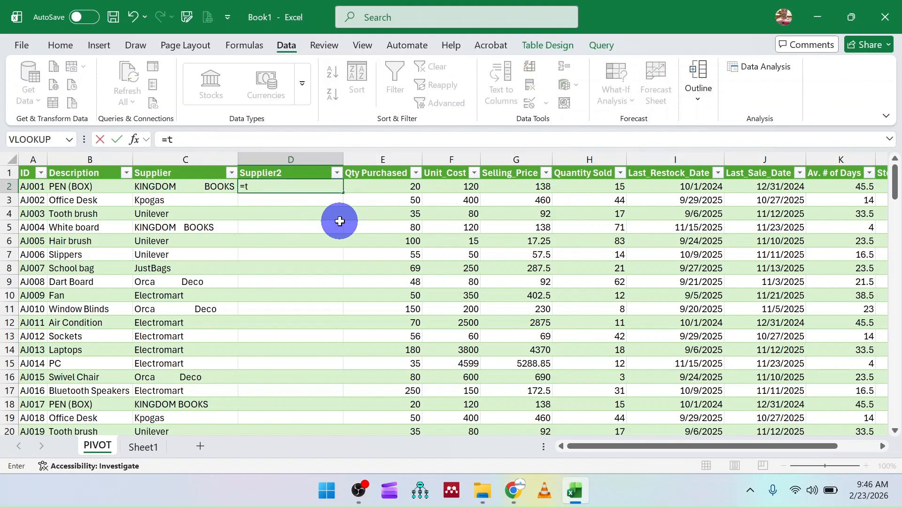
{"action": "type", "text": "ri"}
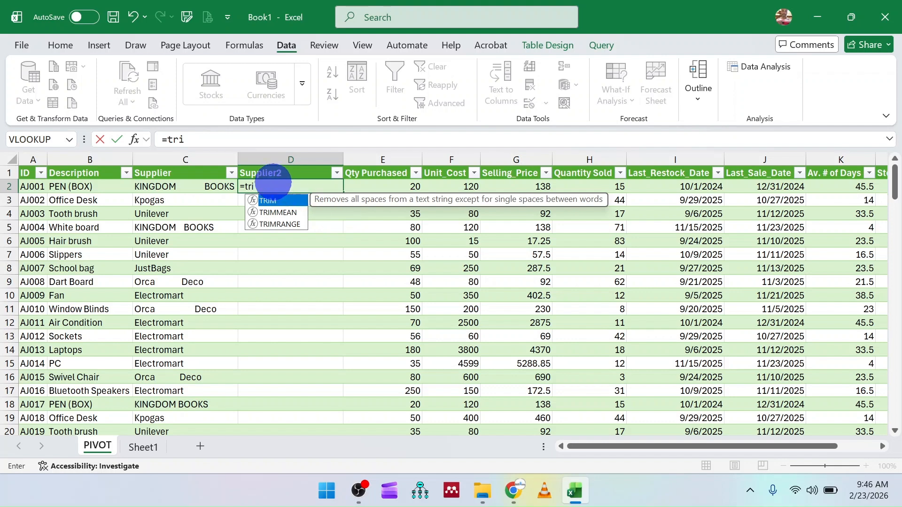
{"action": "double_click", "coordinate": [273, 201]}
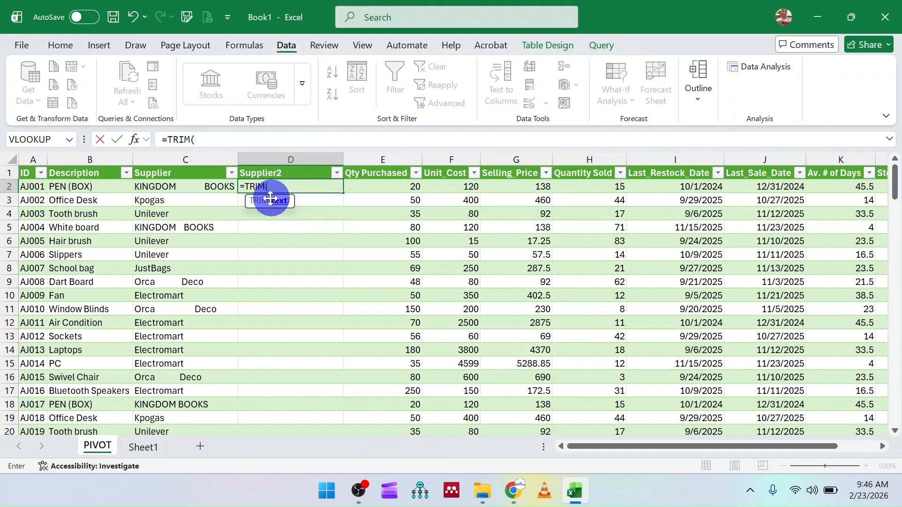
{"action": "left_click", "coordinate": [187, 187]}
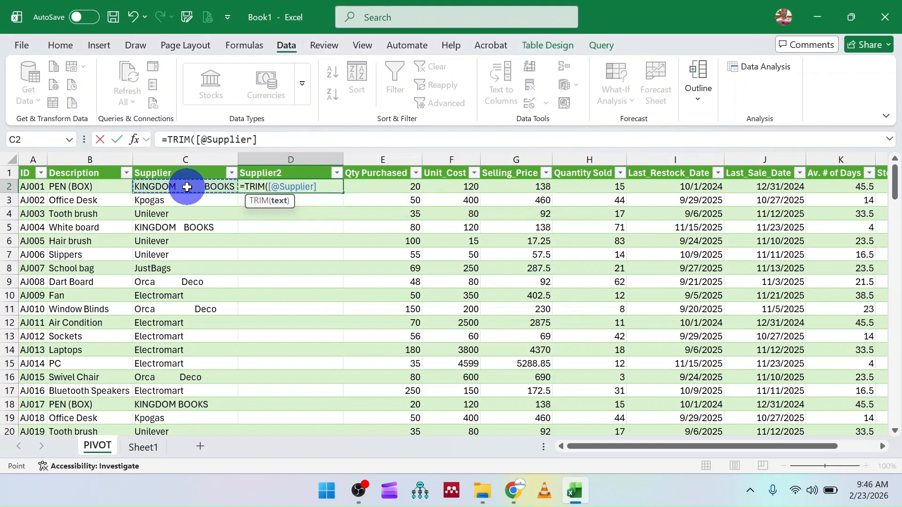
{"action": "key", "text": "Return"}
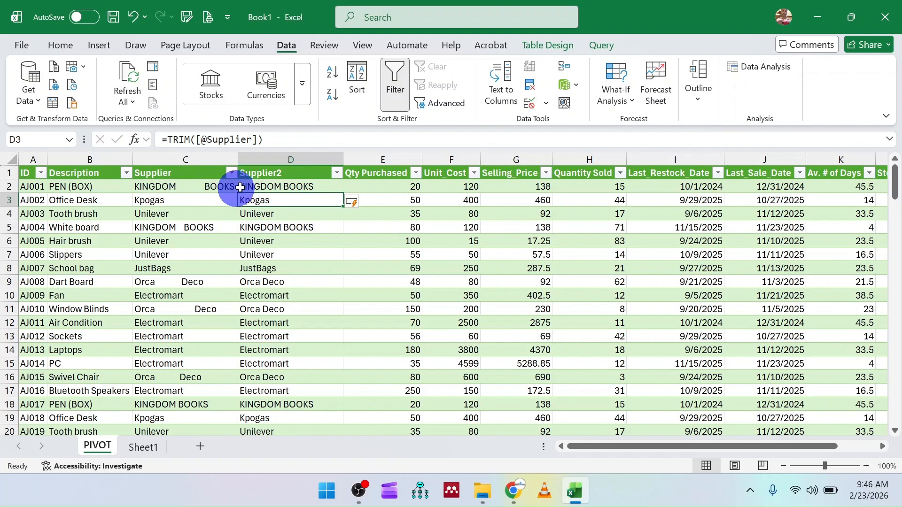
{"action": "left_click", "coordinate": [263, 187]}
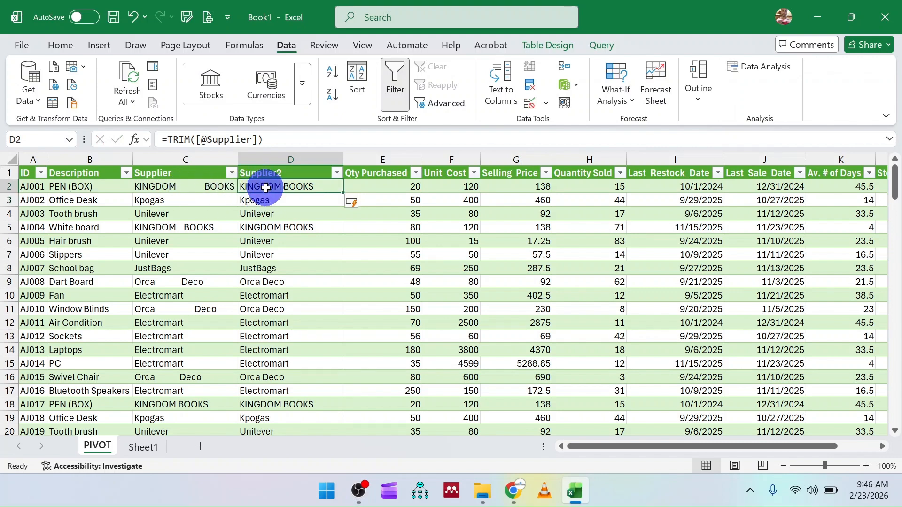
{"action": "scroll", "coordinate": [285, 283], "scroll_direction": "down", "scroll_amount": 1}
{"action": "scroll", "coordinate": [284, 283], "scroll_direction": "down", "scroll_amount": 10}
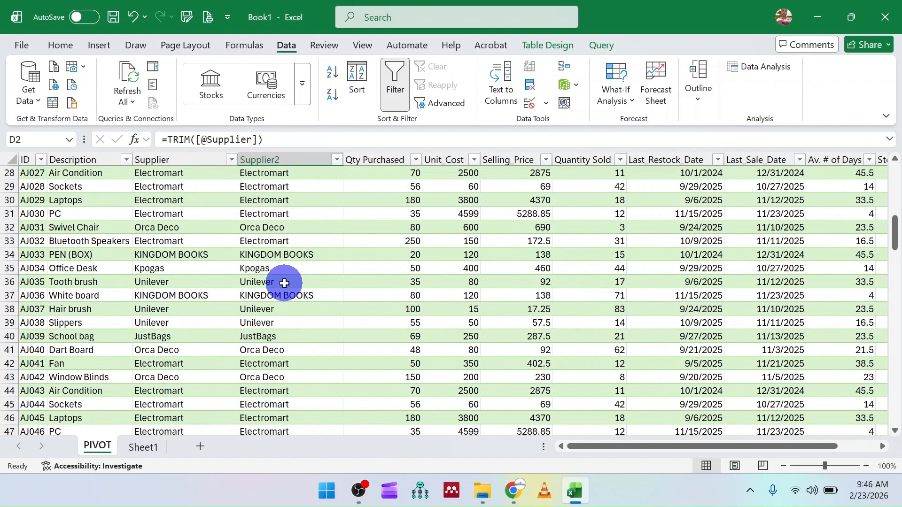
{"action": "scroll", "coordinate": [285, 284], "scroll_direction": "up", "scroll_amount": 10}
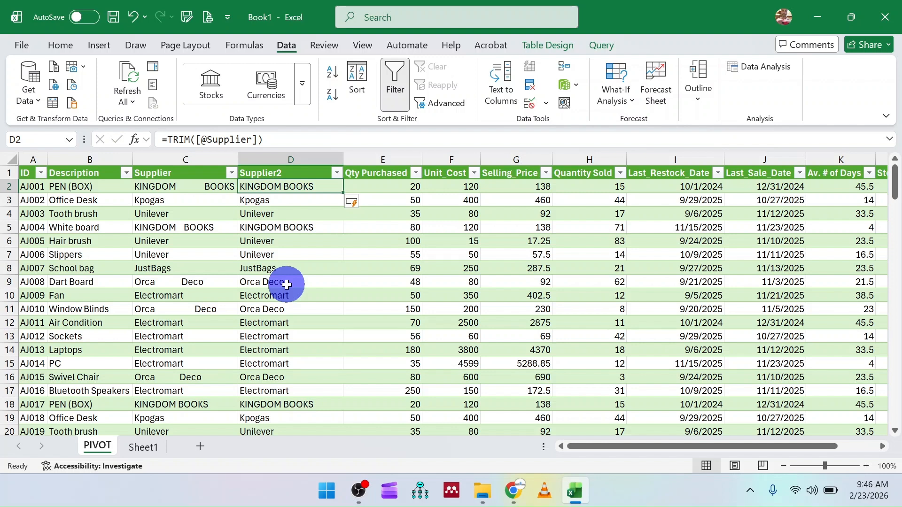
{"action": "left_click", "coordinate": [145, 188]}
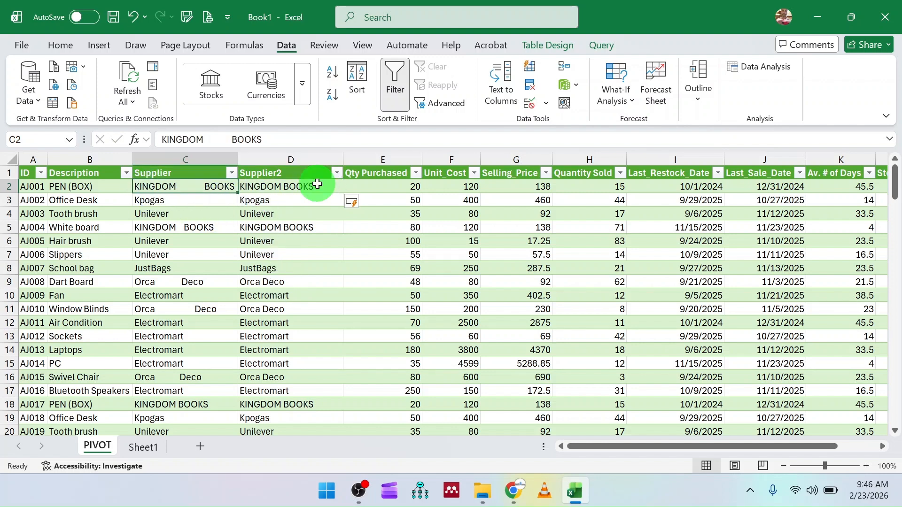
Step: Replace the TRIM formulas in the Supplier2 column with their plain values and delete the original Supplier column
{"action": "left_click", "coordinate": [288, 185]}
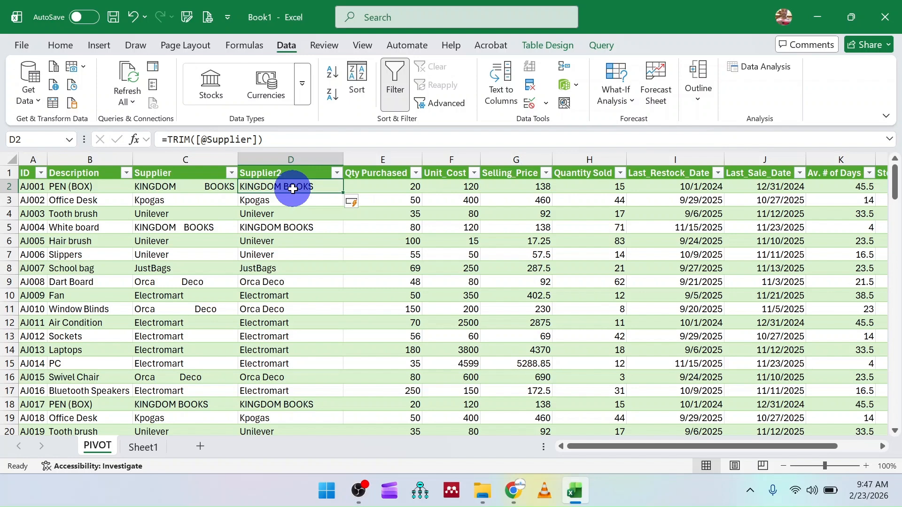
{"action": "key", "text": "ctrl+shift+Down"}
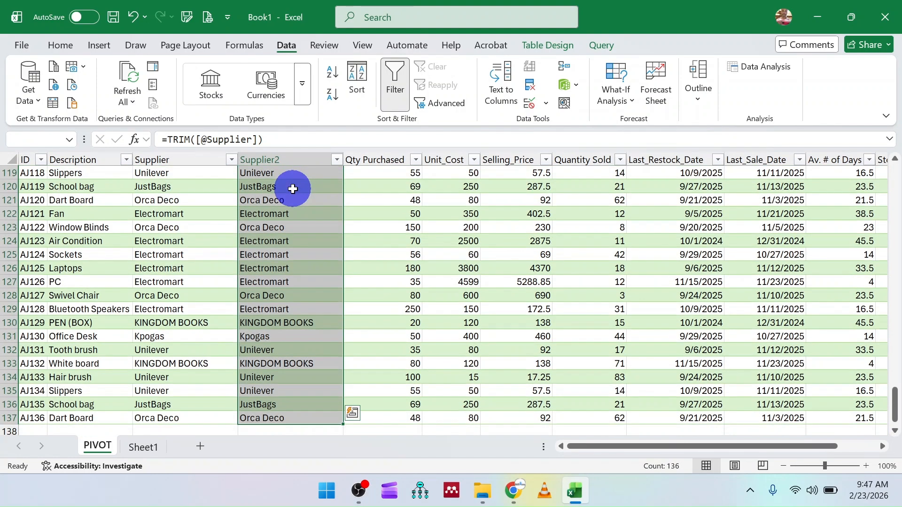
{"action": "key", "text": "ctrl+c"}
{"action": "key", "text": "ctrl+Up"}
{"action": "left_click", "coordinate": [268, 212]}
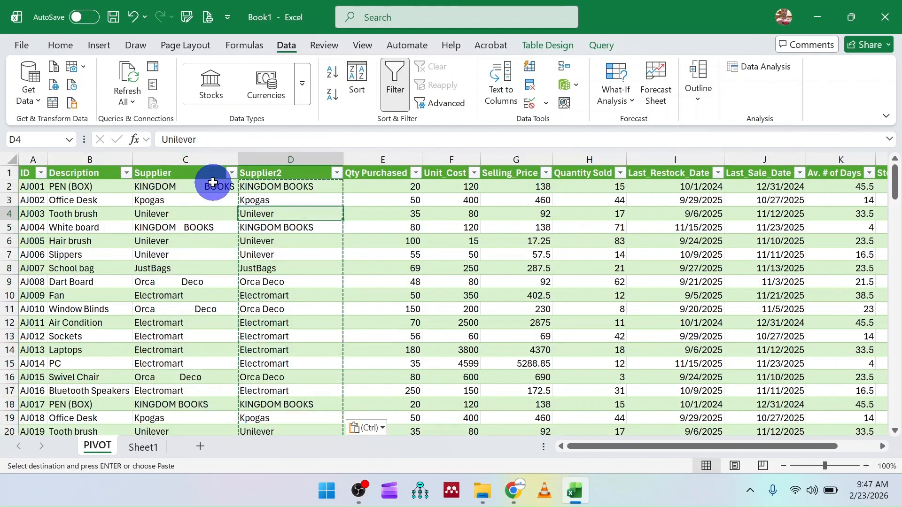
{"action": "right_click", "coordinate": [185, 158]}
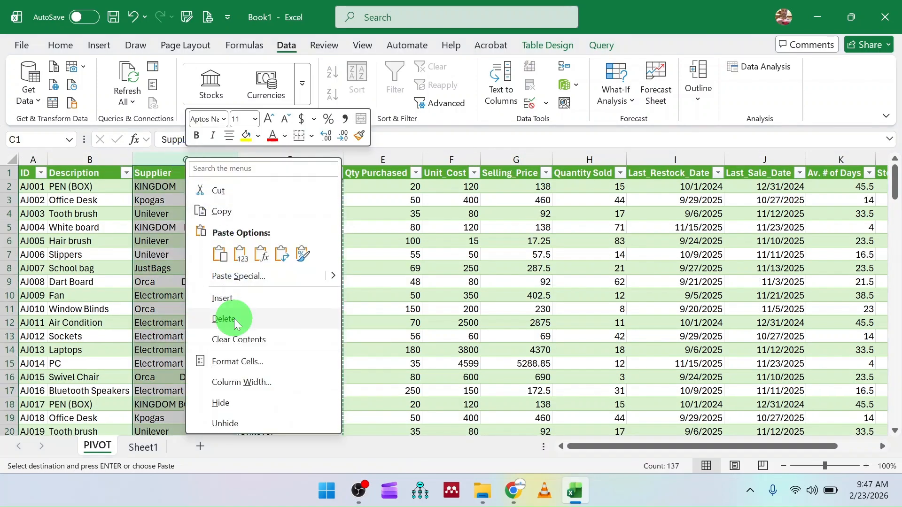
{"action": "left_click", "coordinate": [231, 317]}
Step: Rename the header of the trimmed Supplier2 column as Supplier
{"action": "left_click", "coordinate": [193, 172]}
{"action": "left_click", "coordinate": [221, 140]}
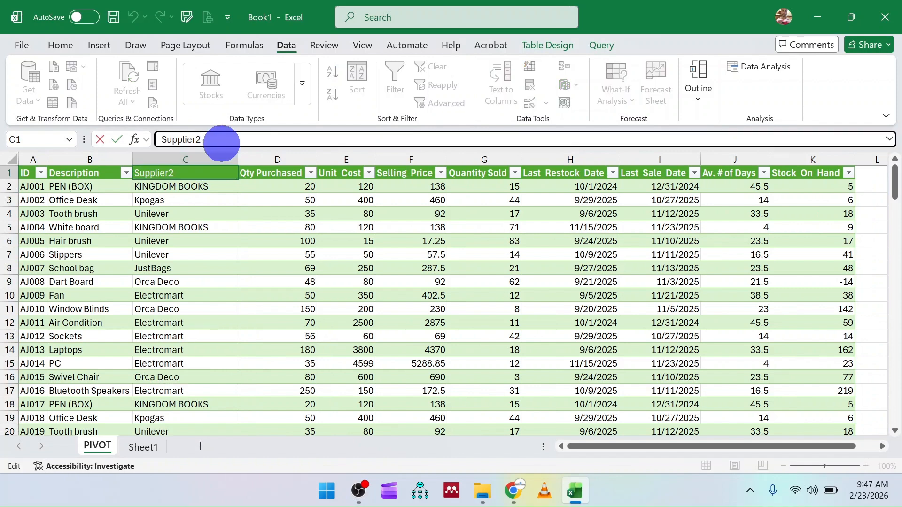
{"action": "left_click", "coordinate": [248, 282]}
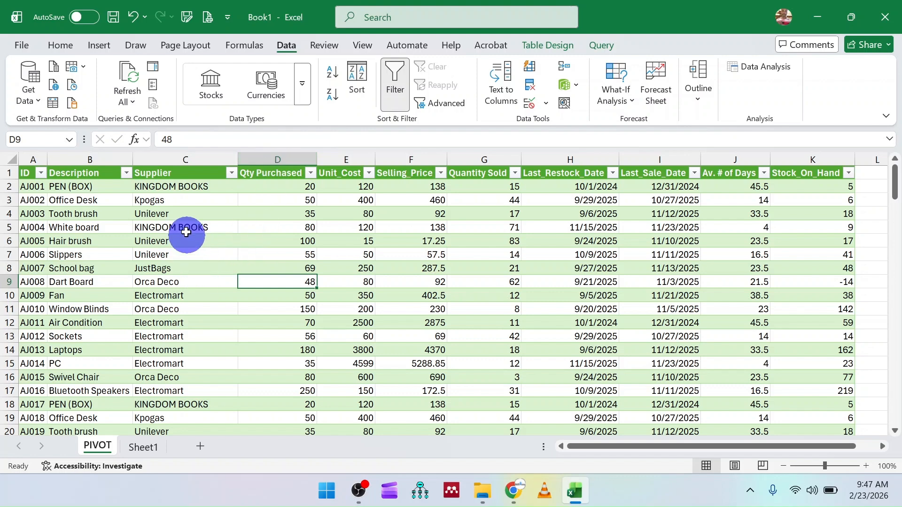
Step: Examine the trimmed names down the Supplier column for spacing and inconsistent capitalisation
{"action": "left_click", "coordinate": [177, 200]}
{"action": "left_click", "coordinate": [177, 241]}
{"action": "left_click", "coordinate": [174, 295]}
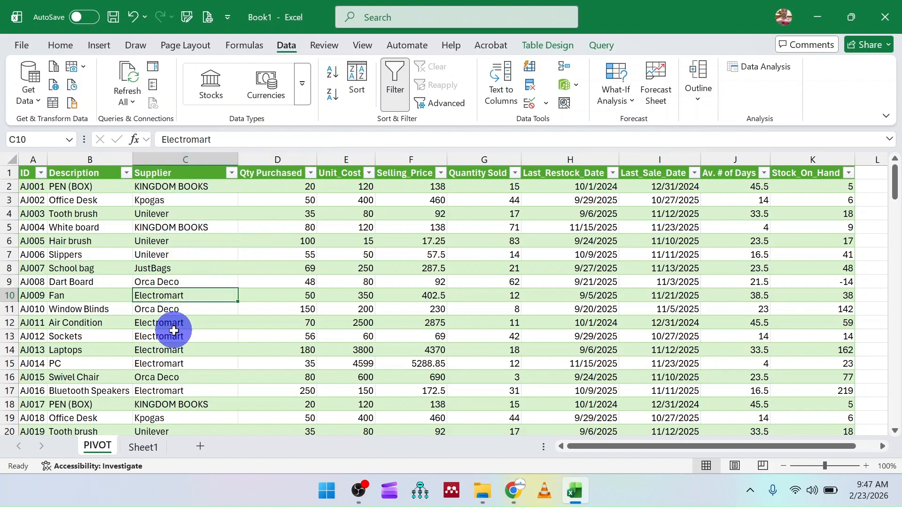
{"action": "scroll", "coordinate": [179, 312], "scroll_direction": "down", "scroll_amount": 4}
{"action": "scroll", "coordinate": [182, 312], "scroll_direction": "down", "scroll_amount": 2}
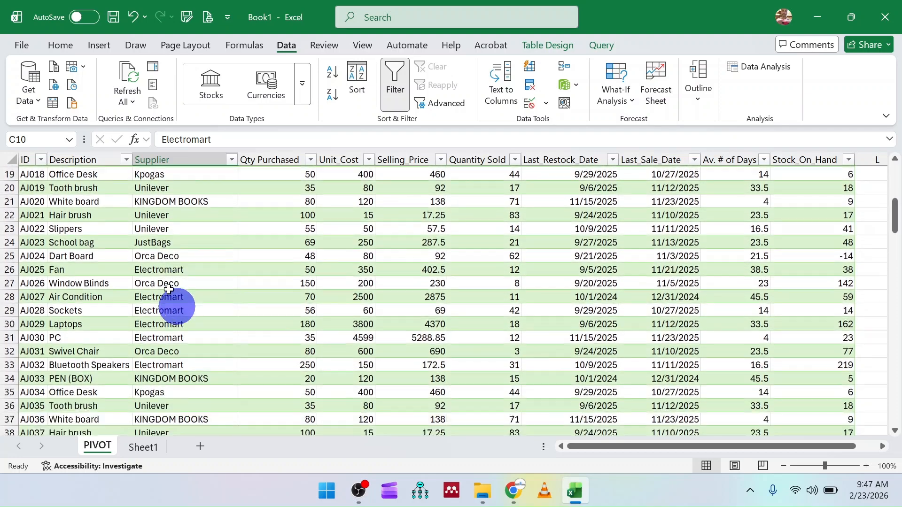
{"action": "left_click", "coordinate": [158, 201]}
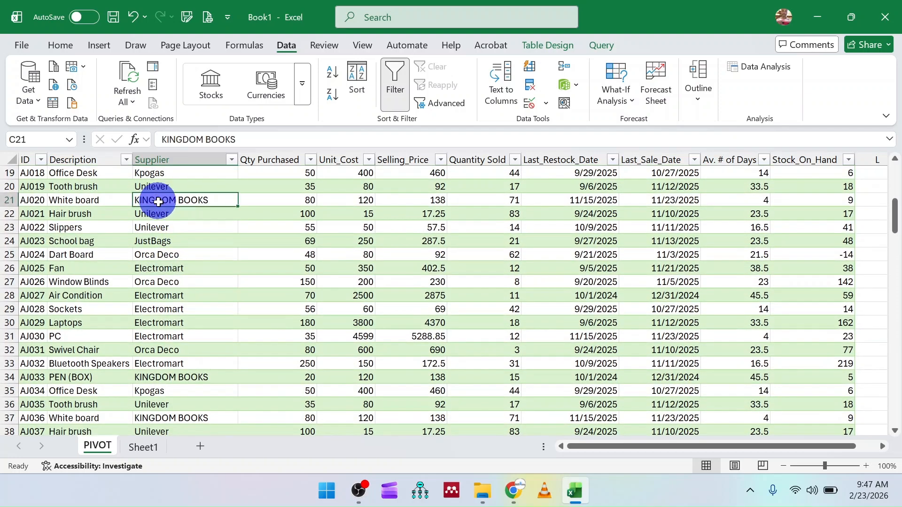
{"action": "left_click", "coordinate": [160, 282]}
{"action": "scroll", "coordinate": [164, 308], "scroll_direction": "down", "scroll_amount": 5}
{"action": "scroll", "coordinate": [167, 309], "scroll_direction": "down", "scroll_amount": 6}
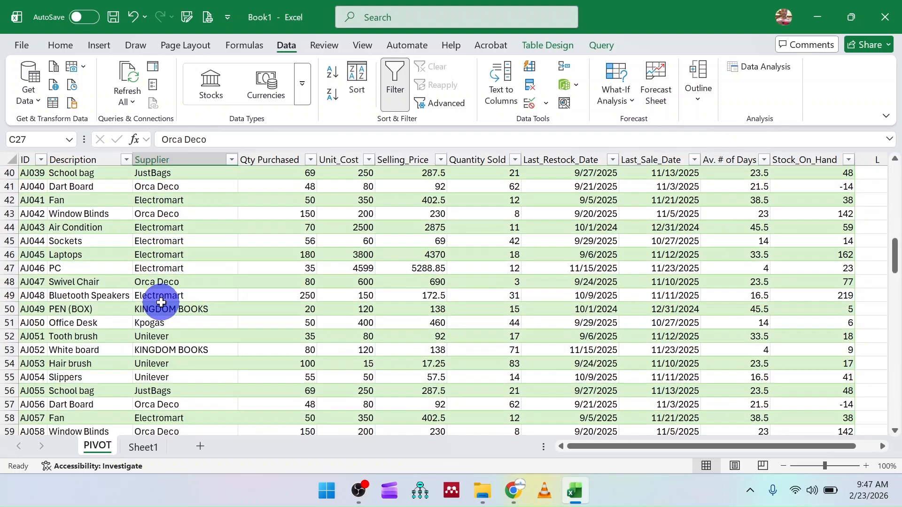
{"action": "scroll", "coordinate": [164, 306], "scroll_direction": "up", "scroll_amount": 18}
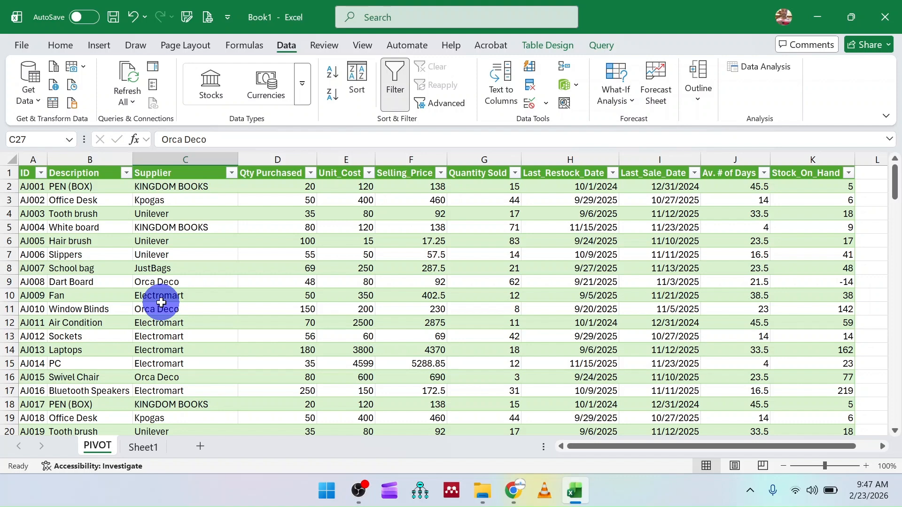
{"action": "right_click", "coordinate": [259, 159]}
{"action": "left_click", "coordinate": [301, 290]}
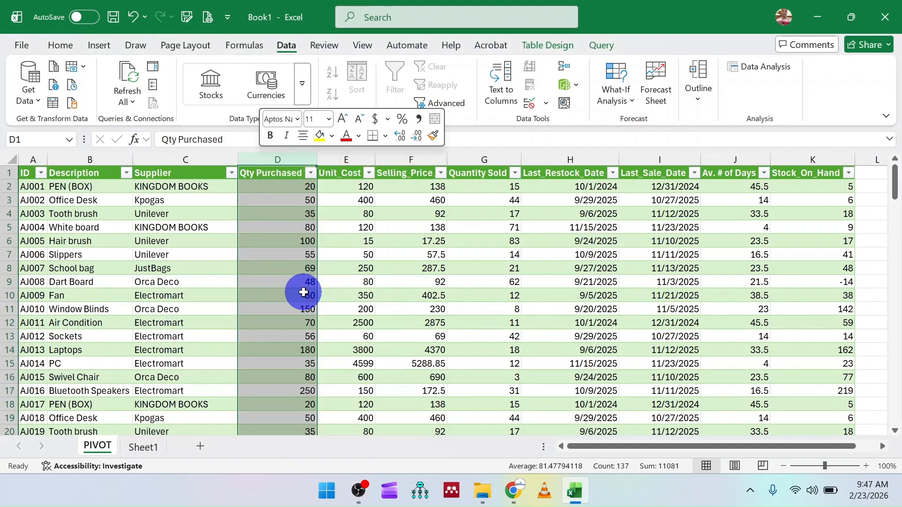
{"action": "left_click", "coordinate": [277, 188]}
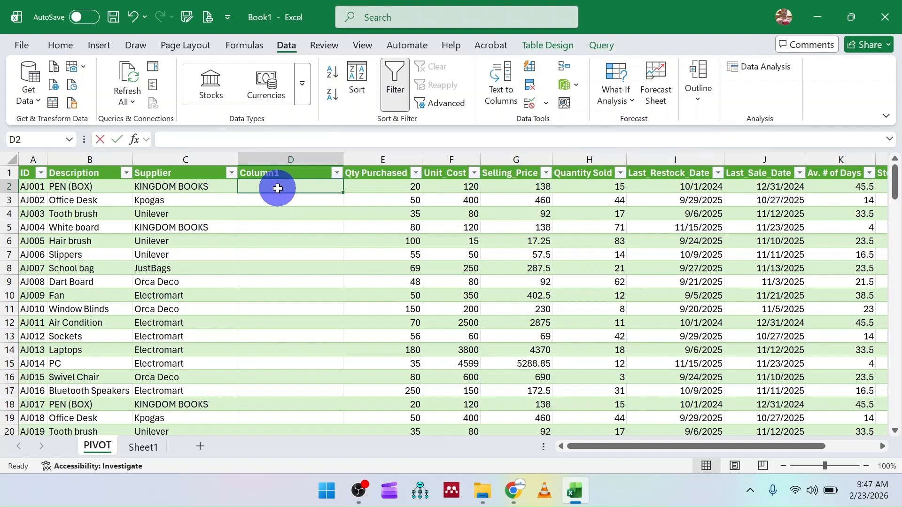
{"action": "type", "text": "=prop"}
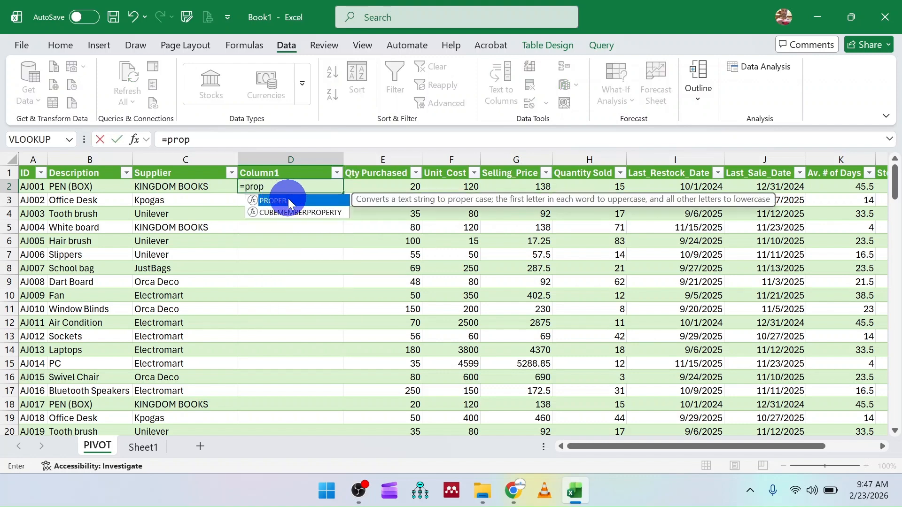
{"action": "key", "text": "Tab"}
{"action": "left_click", "coordinate": [182, 186]}
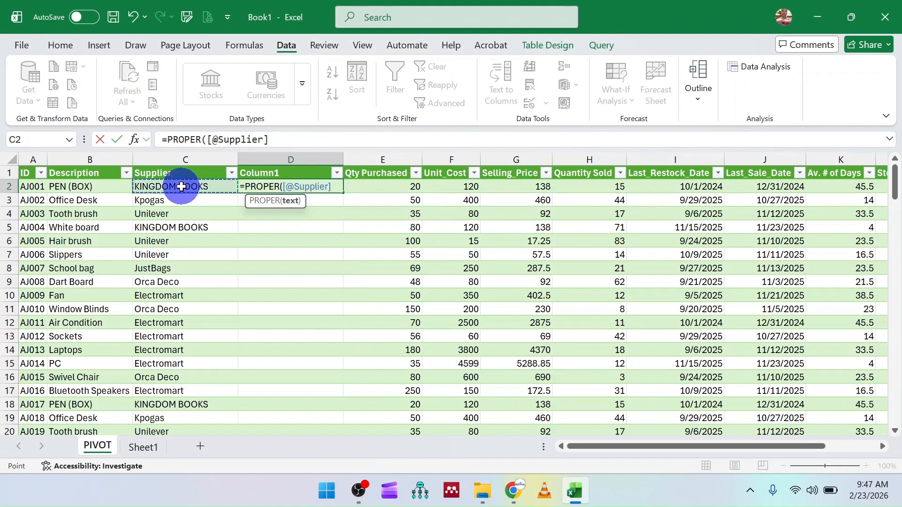
{"action": "key", "text": "Return"}
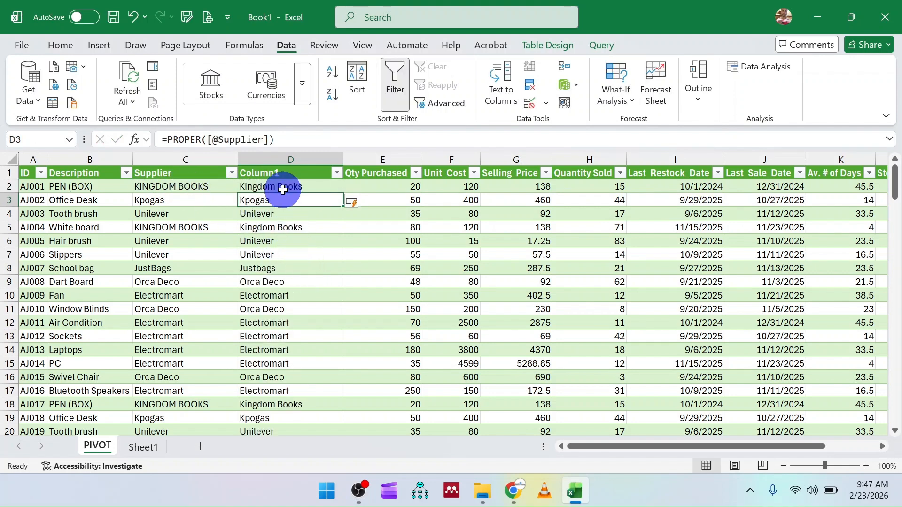
Step: Compare the proper-case names with the originals and replace all PROPER formulas in the new column with their plain values
{"action": "left_click", "coordinate": [148, 186]}
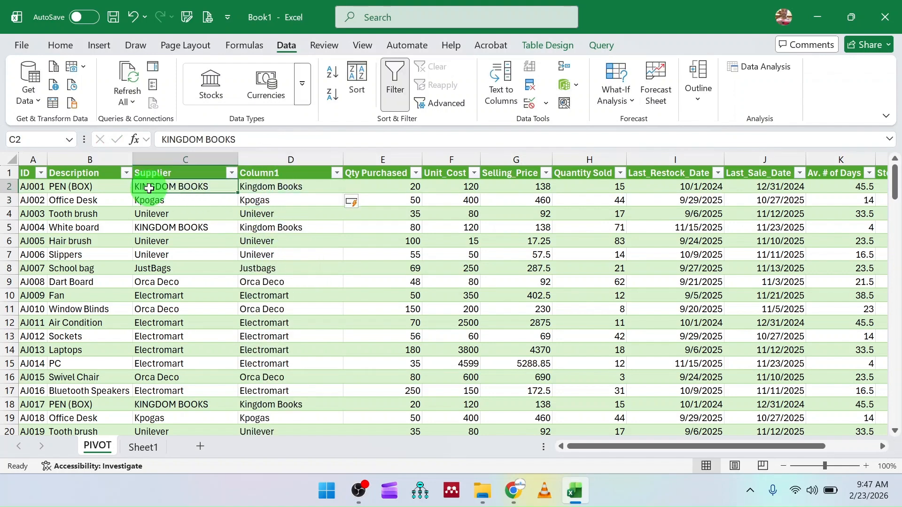
{"action": "left_click", "coordinate": [279, 186]}
{"action": "left_click", "coordinate": [279, 266]}
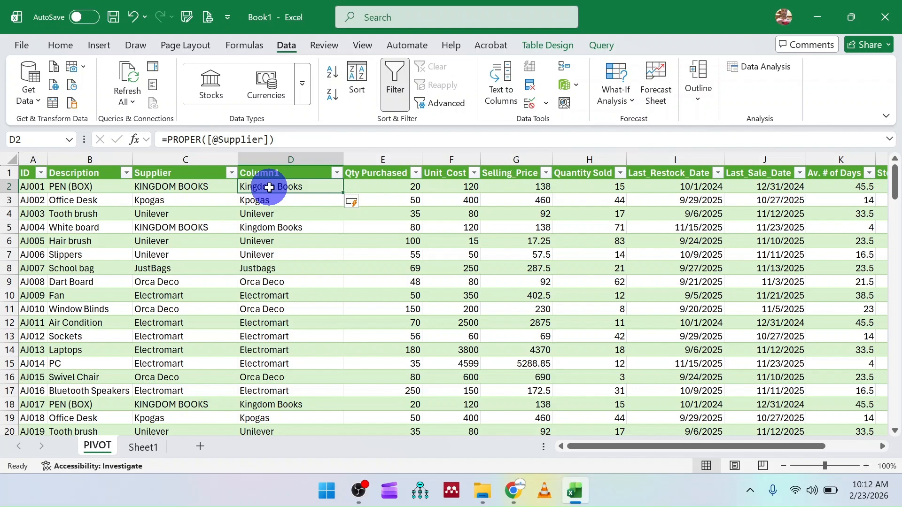
{"action": "key", "text": "ctrl+shift+Down"}
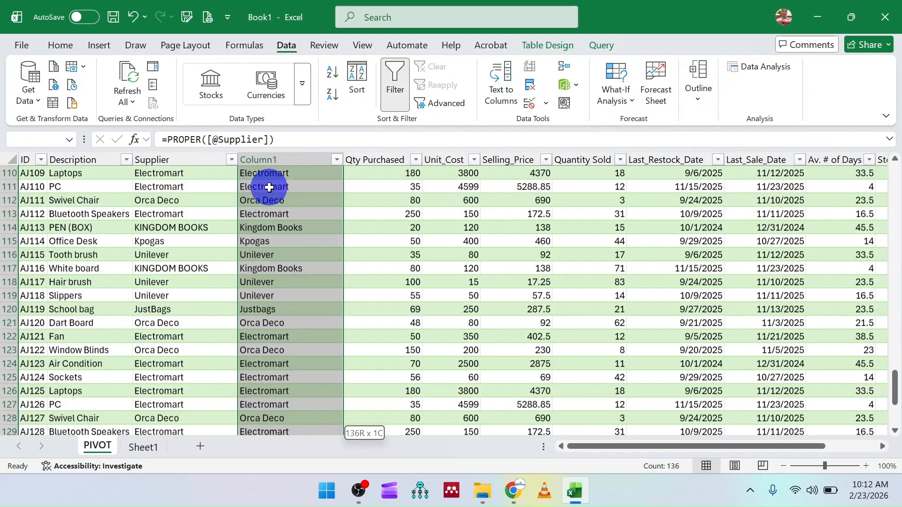
{"action": "right_click", "coordinate": [269, 187]}
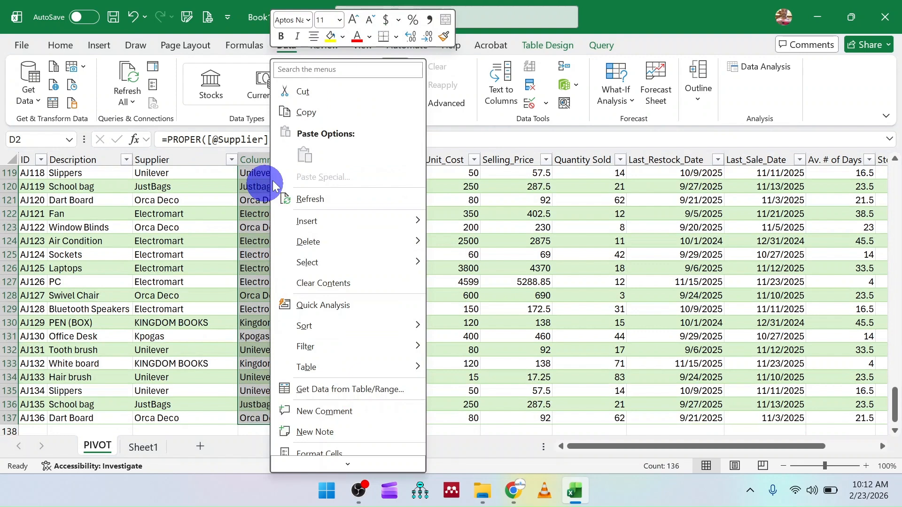
{"action": "left_click", "coordinate": [298, 117]}
{"action": "scroll", "coordinate": [289, 212], "scroll_direction": "up", "scroll_amount": 20}
{"action": "right_click", "coordinate": [281, 218]}
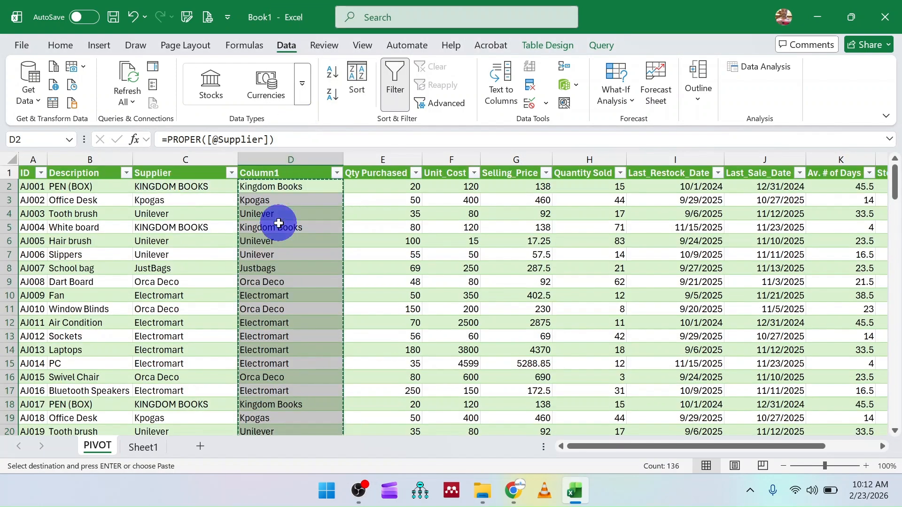
{"action": "left_click", "coordinate": [334, 155]}
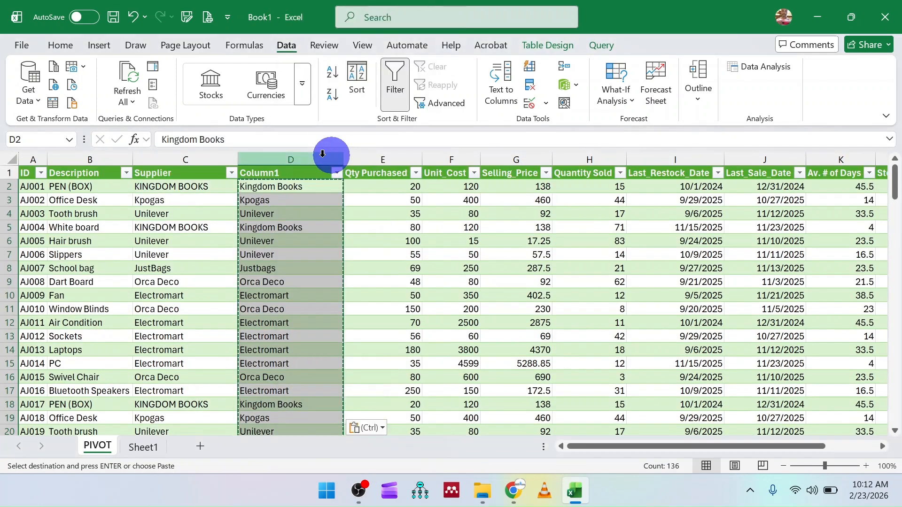
Step: Fill the Supplier header across to the proper-case column and delete the original Supplier column
{"action": "left_click", "coordinate": [193, 177]}
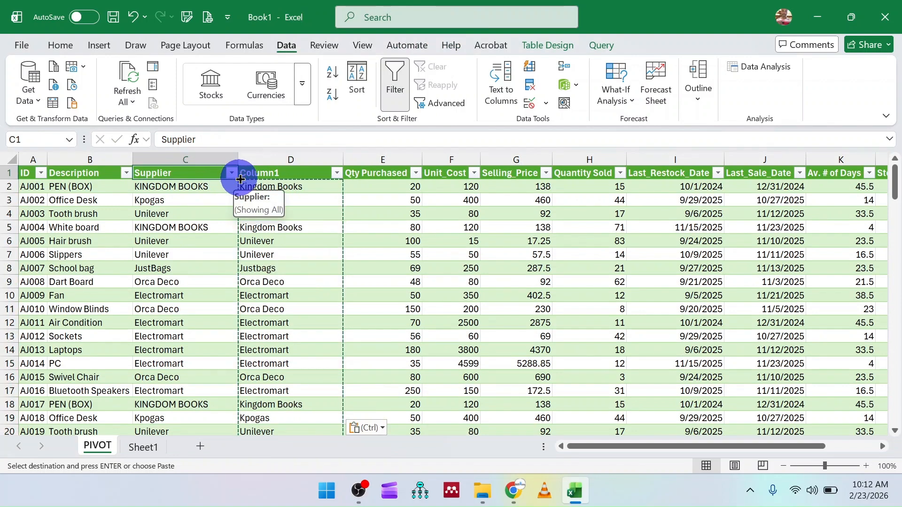
{"action": "left_click_drag", "start_coordinate": [240, 180], "coordinate": [312, 180]}
{"action": "left_click", "coordinate": [172, 160]}
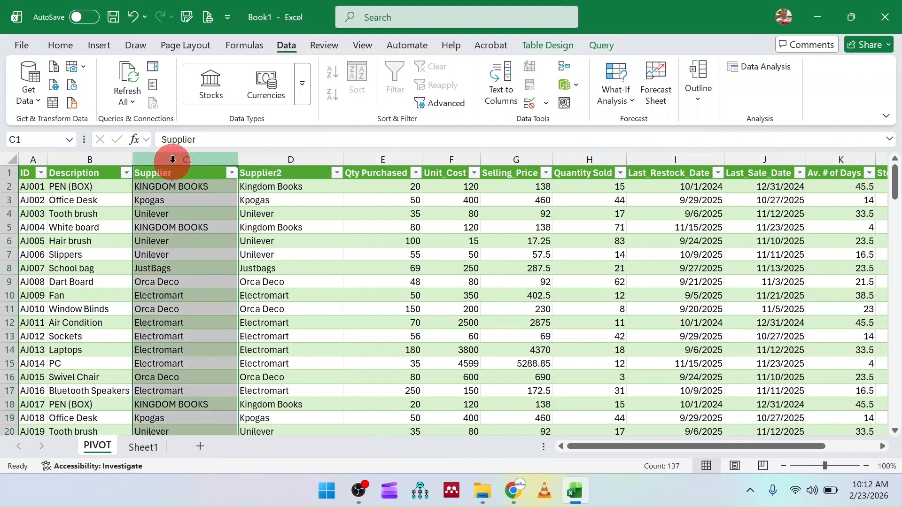
{"action": "right_click", "coordinate": [174, 161]}
{"action": "left_click", "coordinate": [207, 323]}
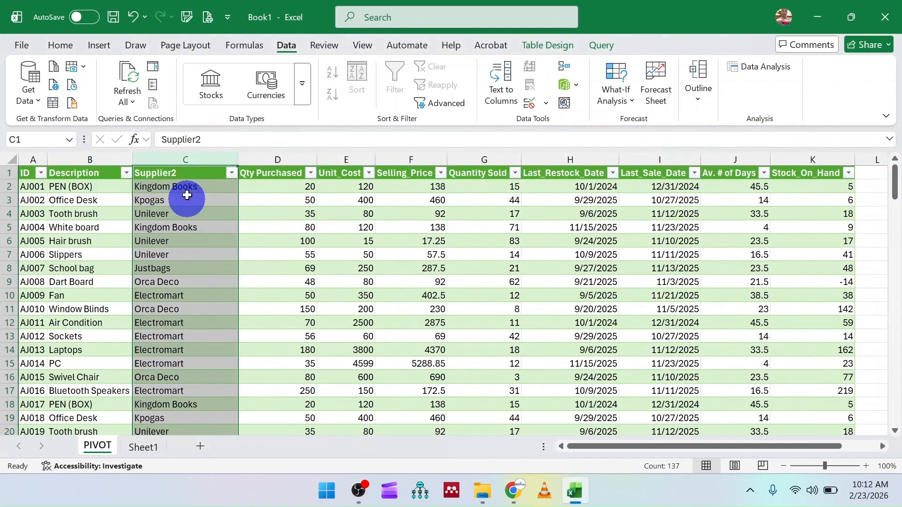
Step: Rename the header of the remaining proper-case column as Supplier and narrow the column to fit its names
{"action": "left_click", "coordinate": [186, 173]}
{"action": "left_click", "coordinate": [222, 139]}
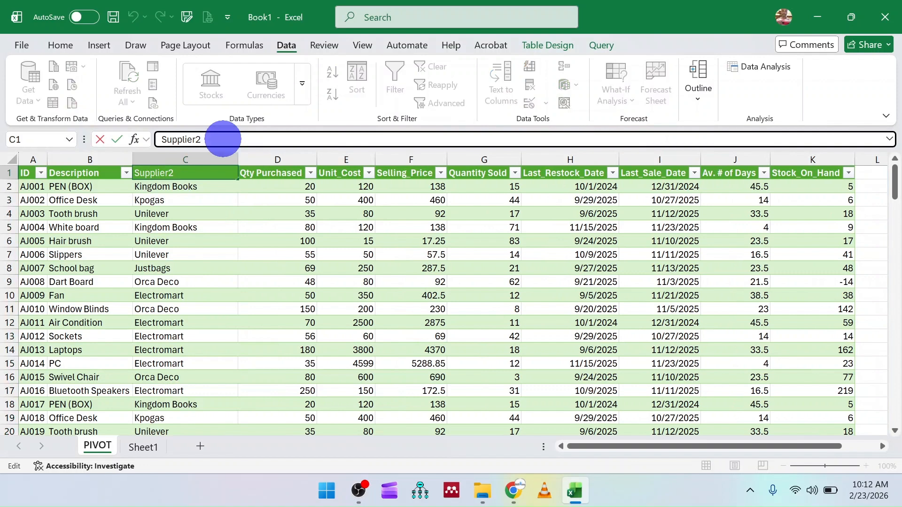
{"action": "left_click", "coordinate": [215, 239]}
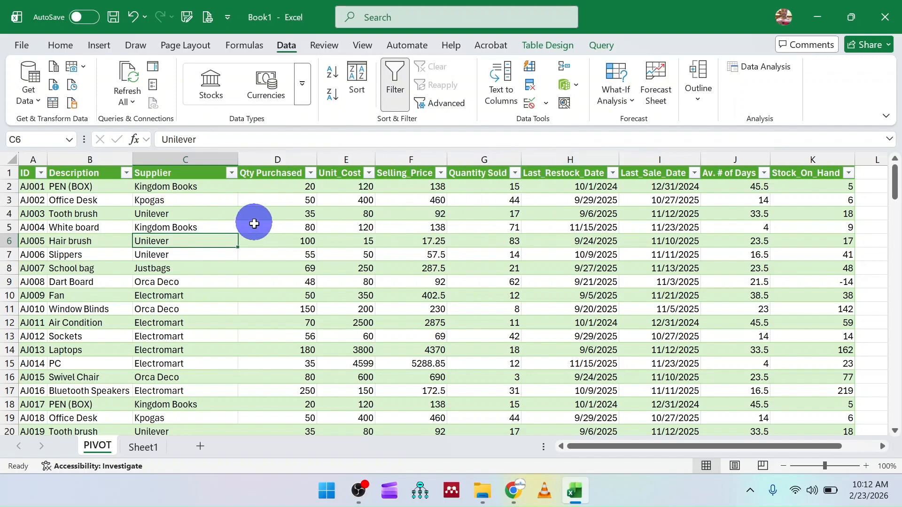
{"action": "left_click_drag", "start_coordinate": [239, 160], "coordinate": [201, 160]}
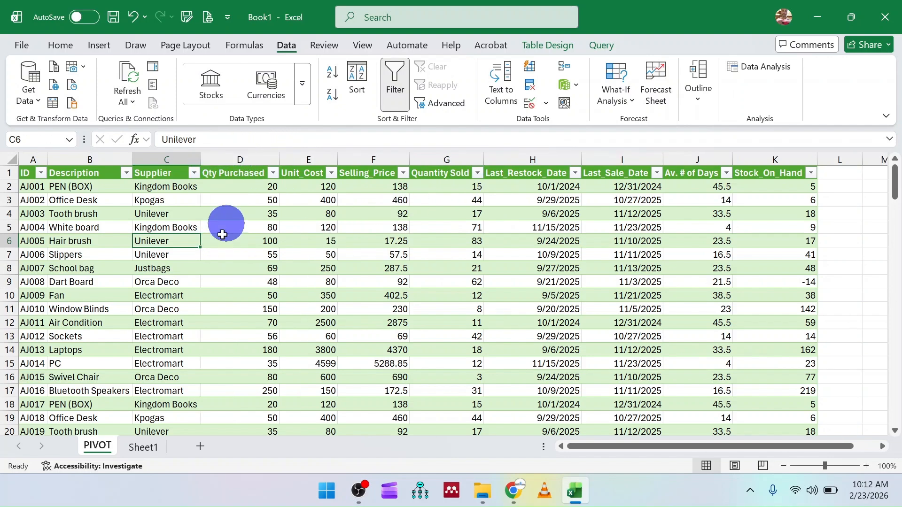
Step: Examine the rows of the cleaned table, including the decimals in the Selling_Price column
{"action": "left_click", "coordinate": [131, 281]}
{"action": "scroll", "coordinate": [131, 282], "scroll_direction": "down", "scroll_amount": 13}
{"action": "scroll", "coordinate": [131, 280], "scroll_direction": "up", "scroll_amount": 13}
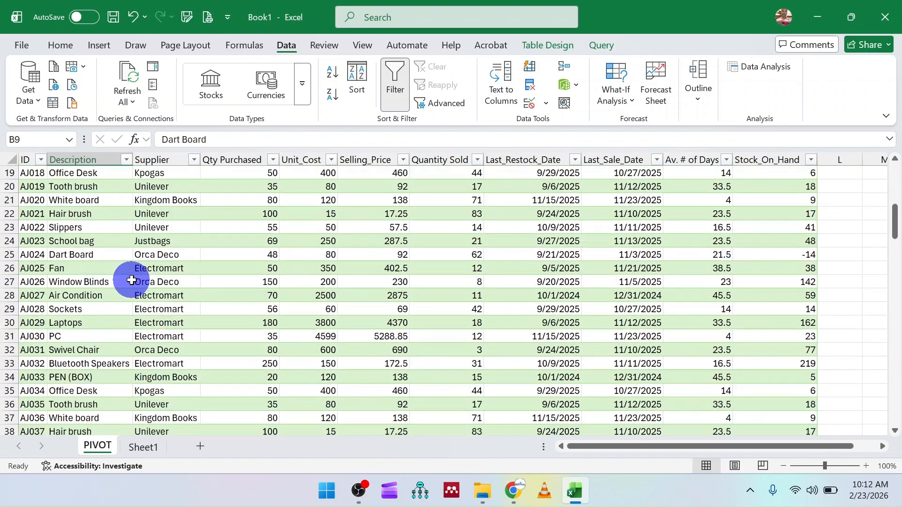
{"action": "scroll", "coordinate": [132, 281], "scroll_direction": "down", "scroll_amount": 13}
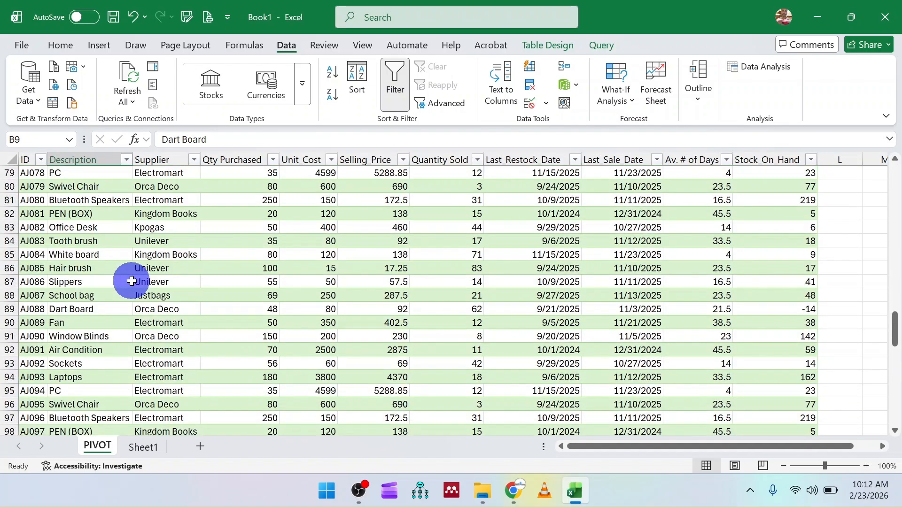
{"action": "scroll", "coordinate": [132, 281], "scroll_direction": "up", "scroll_amount": 20}
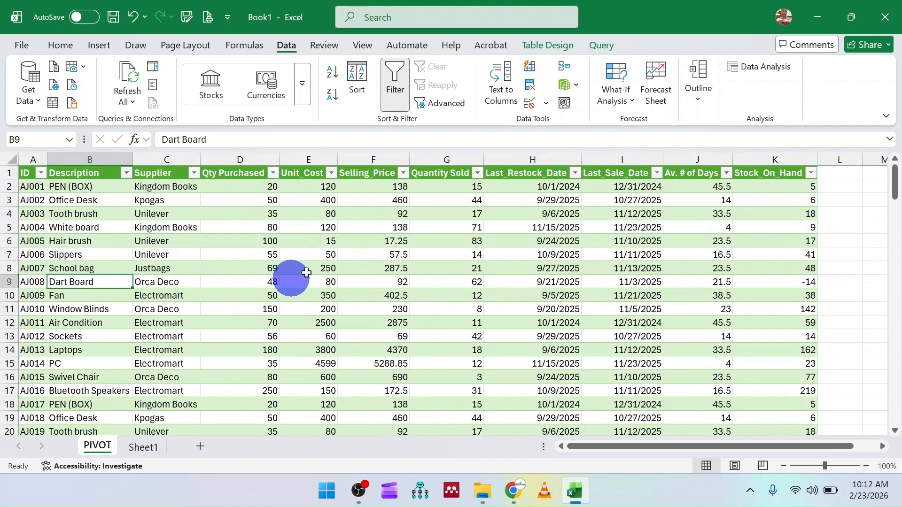
{"action": "left_click", "coordinate": [378, 211]}
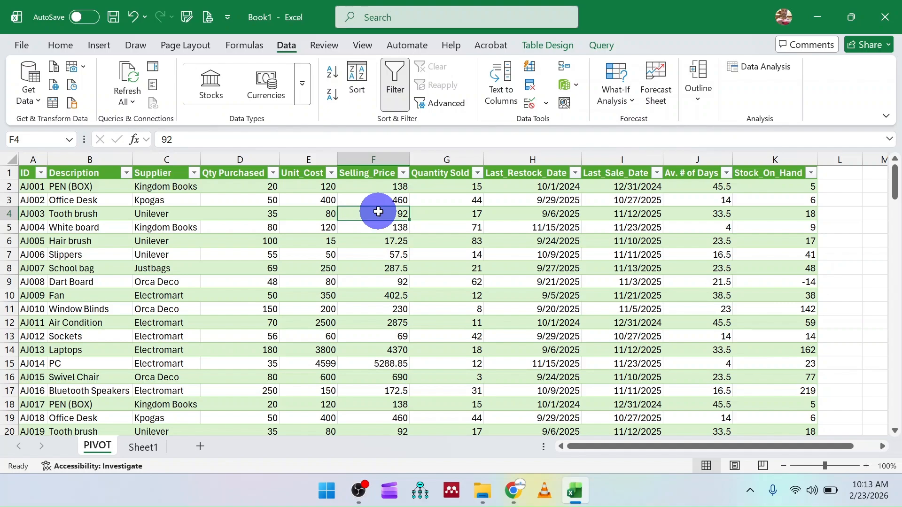
{"action": "scroll", "coordinate": [378, 211], "scroll_direction": "down", "scroll_amount": 20}
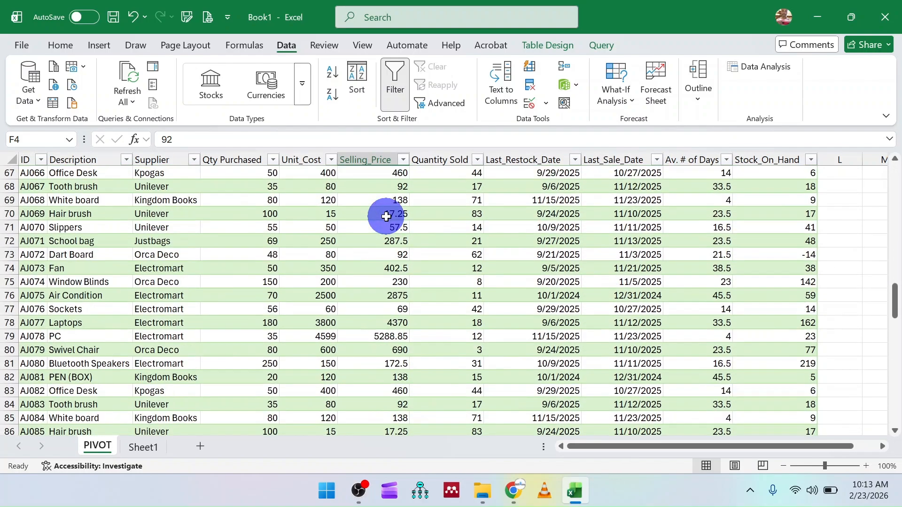
{"action": "scroll", "coordinate": [386, 216], "scroll_direction": "up", "scroll_amount": 20}
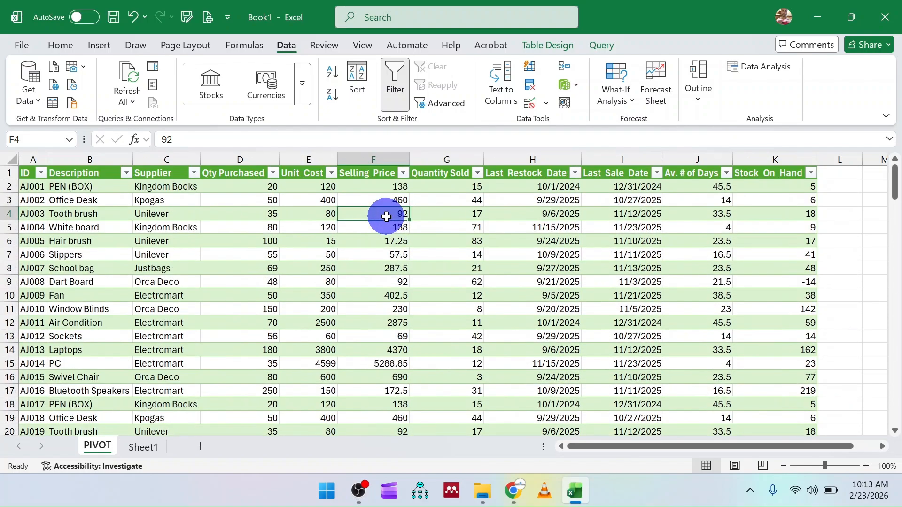
Step: Insert a new table column directly after Selling_Price and fill its header across from the Selling_Price header
{"action": "left_click", "coordinate": [452, 152]}
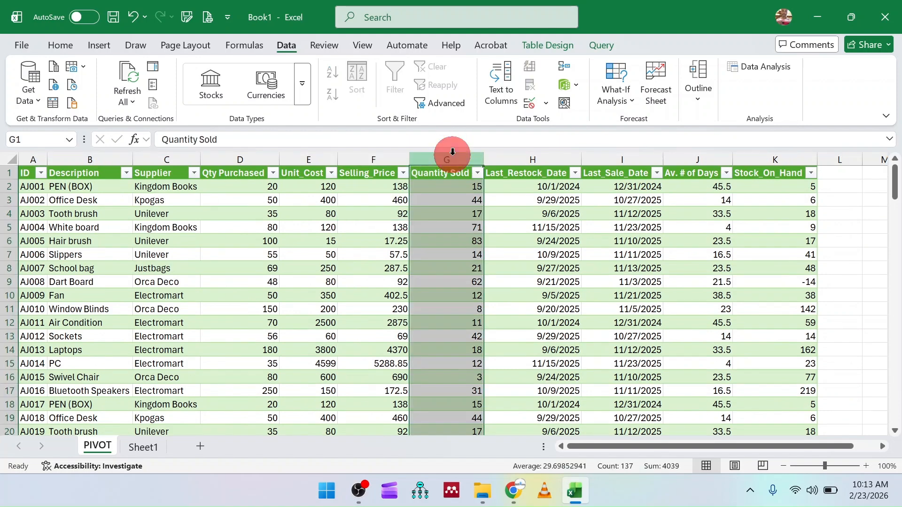
{"action": "right_click", "coordinate": [452, 153]}
{"action": "left_click", "coordinate": [503, 297]}
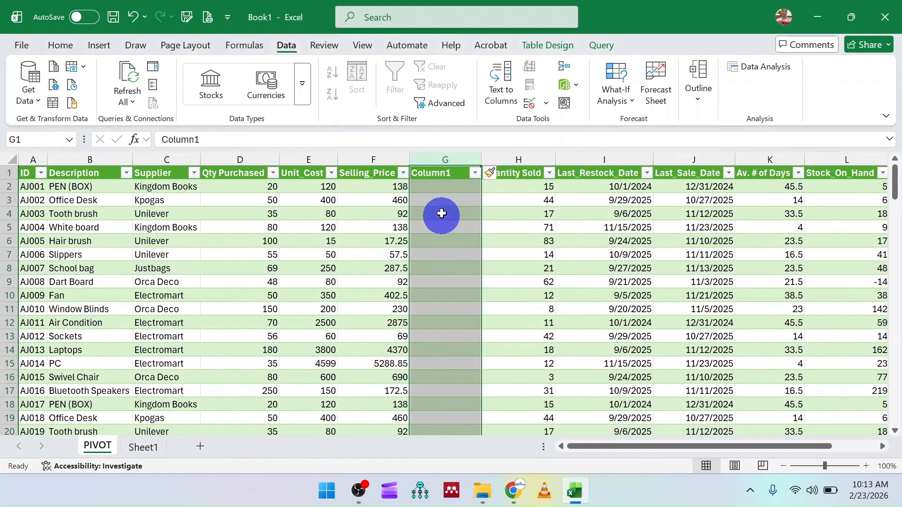
{"action": "left_click", "coordinate": [375, 172]}
{"action": "left_click_drag", "start_coordinate": [406, 180], "coordinate": [449, 176]}
{"action": "left_click", "coordinate": [429, 185]}
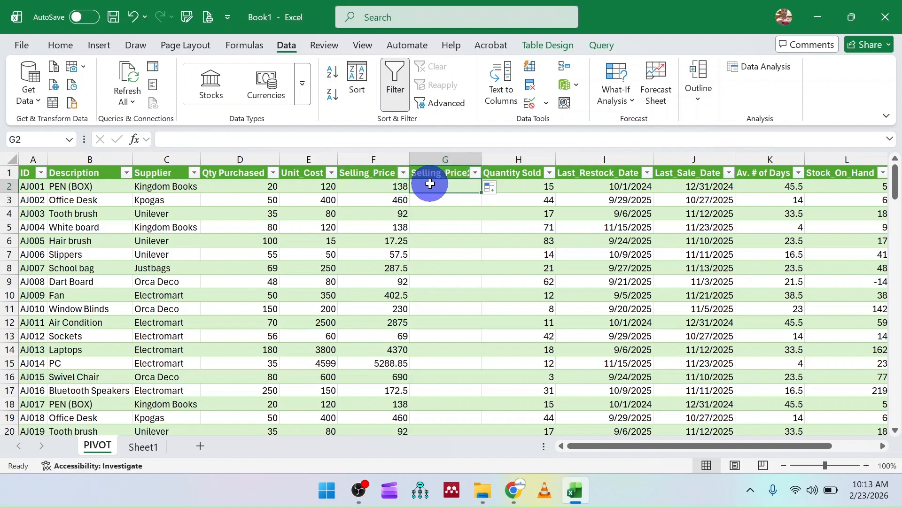
Step: Fill the new column after Selling_Price with the formula =ROUNDUP([@[Selling_Price]],0)
{"action": "left_click", "coordinate": [383, 239]}
{"action": "left_click", "coordinate": [397, 310]}
{"action": "left_click", "coordinate": [398, 376]}
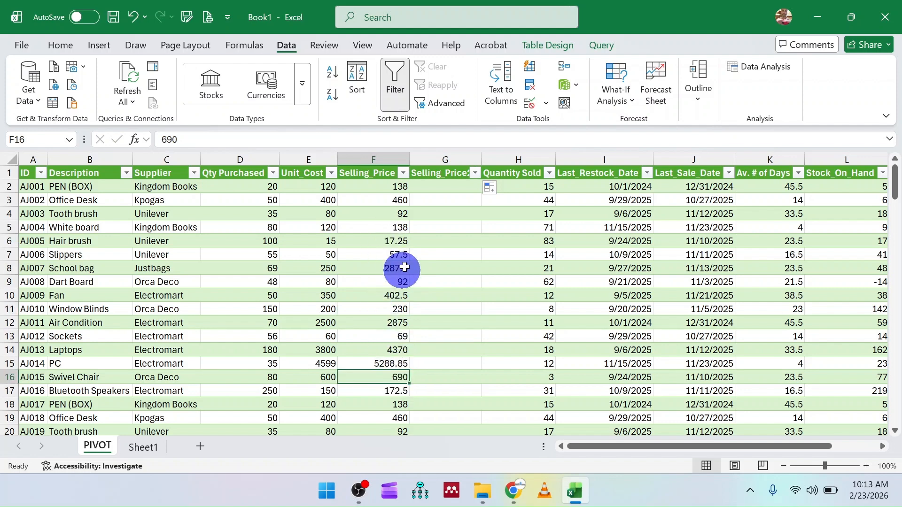
{"action": "left_click", "coordinate": [429, 184]}
{"action": "type", "text": "="}
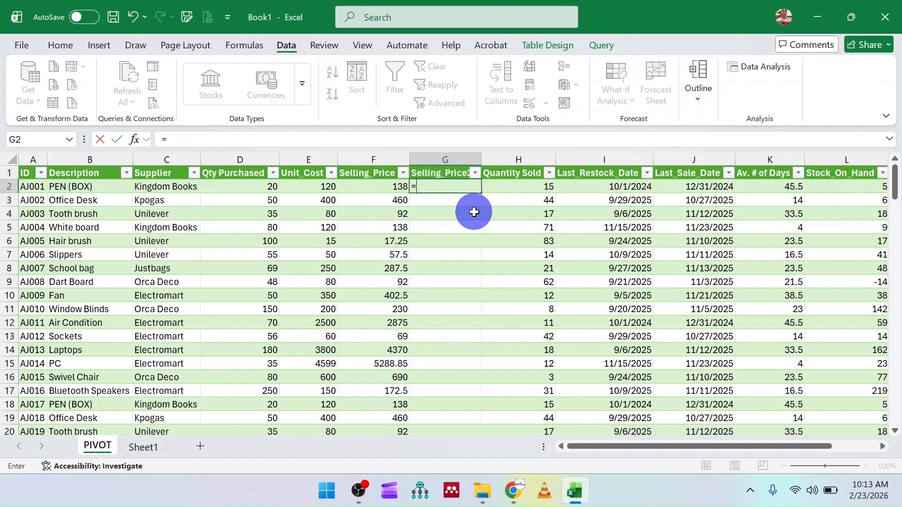
{"action": "type", "text": "rou"}
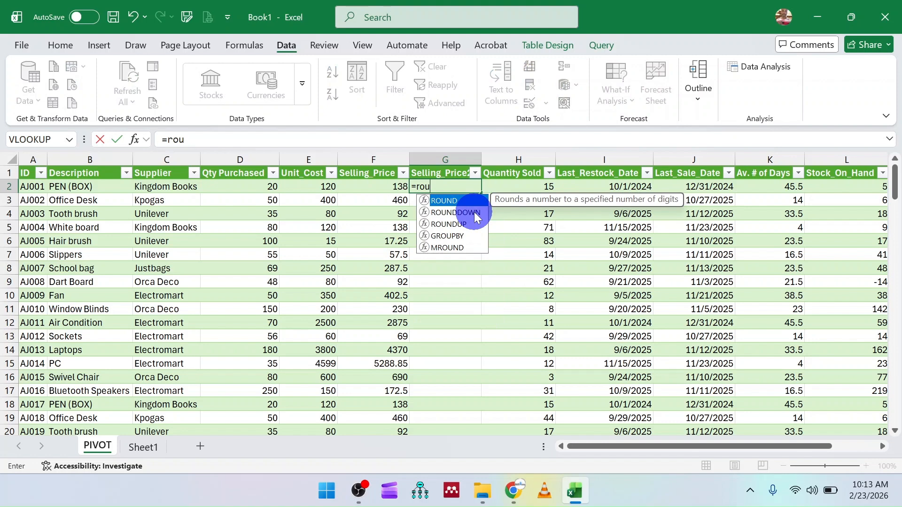
{"action": "type", "text": "n"}
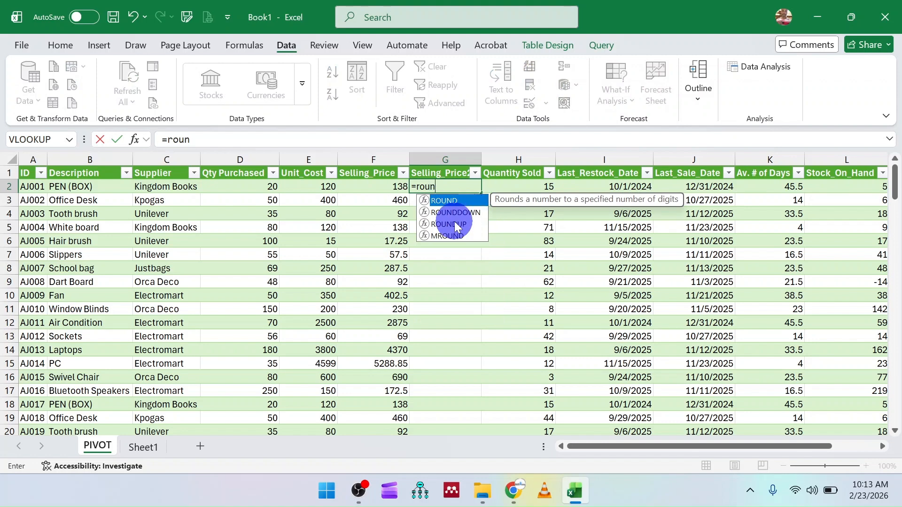
{"action": "double_click", "coordinate": [454, 223]}
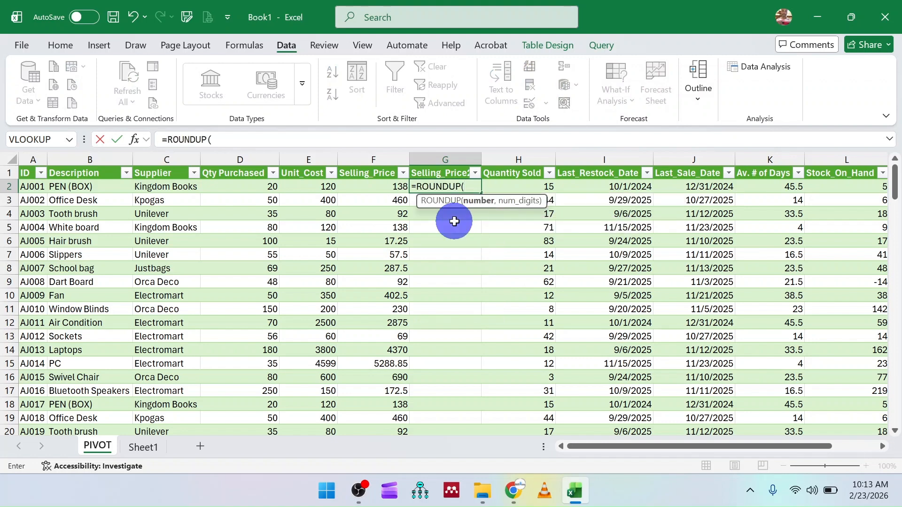
{"action": "left_click", "coordinate": [391, 186]}
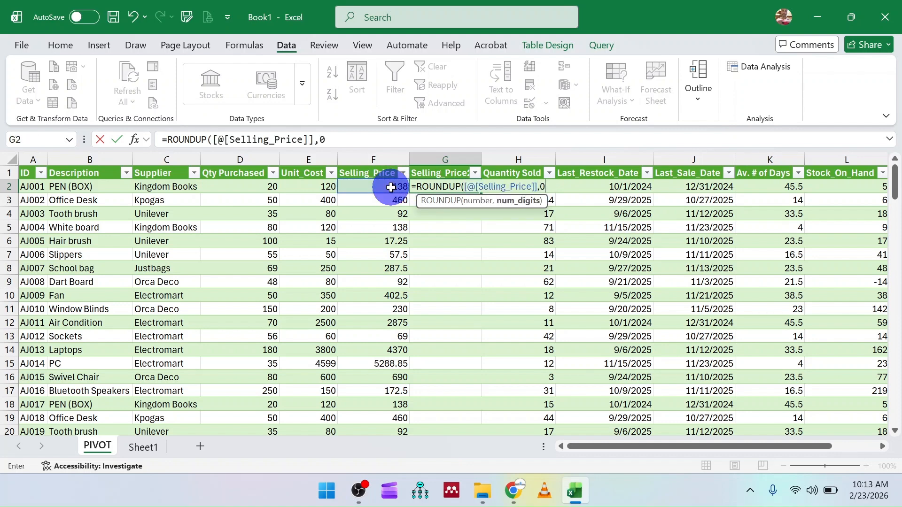
{"action": "type", "text": ",0)"}
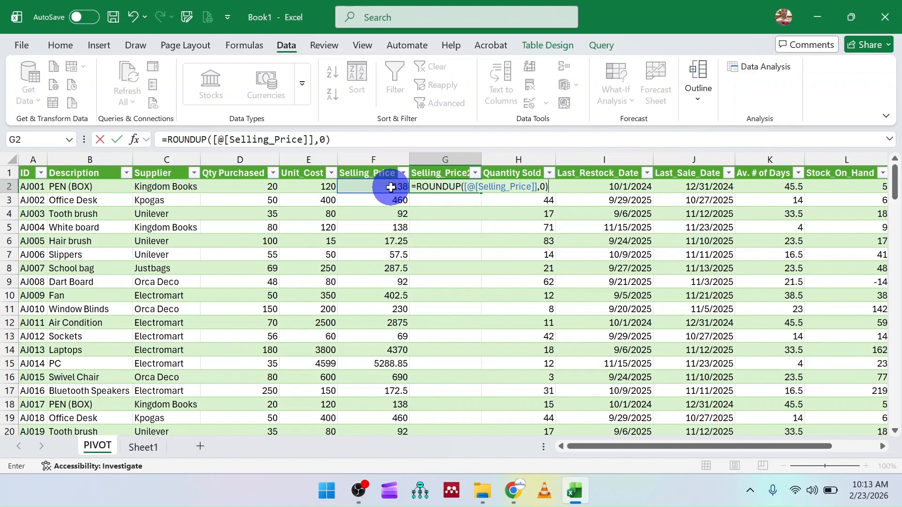
{"action": "key", "text": "Return"}
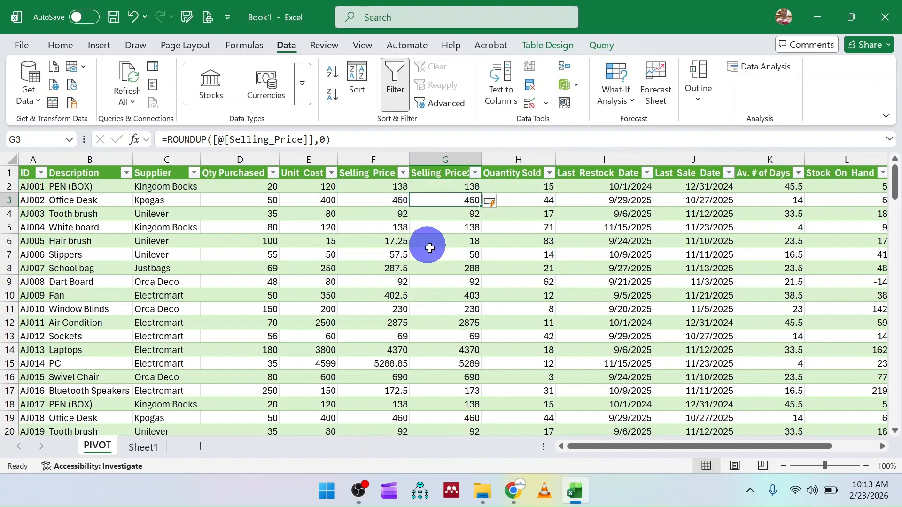
Step: Convert the rounded price column's formulas to static values and delete the original Selling_Price column
{"action": "scroll", "coordinate": [463, 276], "scroll_direction": "down", "scroll_amount": 15}
{"action": "scroll", "coordinate": [461, 280], "scroll_direction": "down", "scroll_amount": 20}
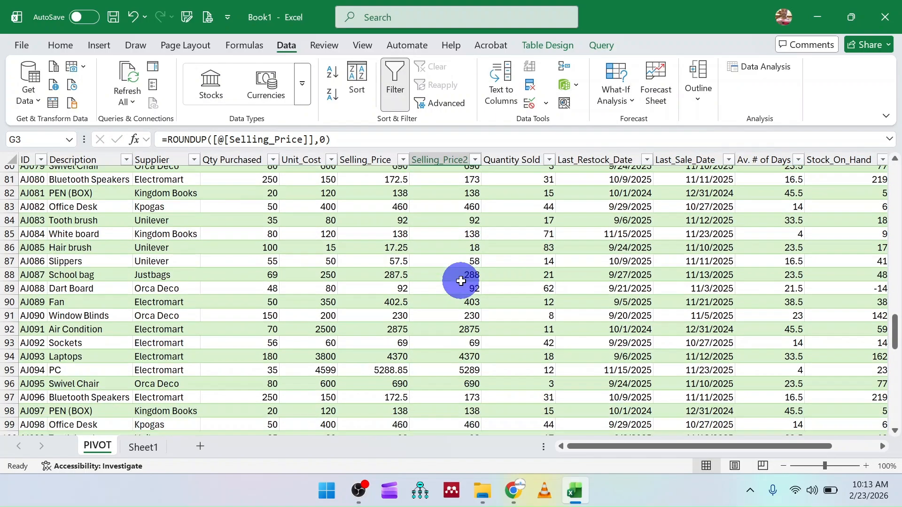
{"action": "scroll", "coordinate": [460, 281], "scroll_direction": "up", "scroll_amount": 20}
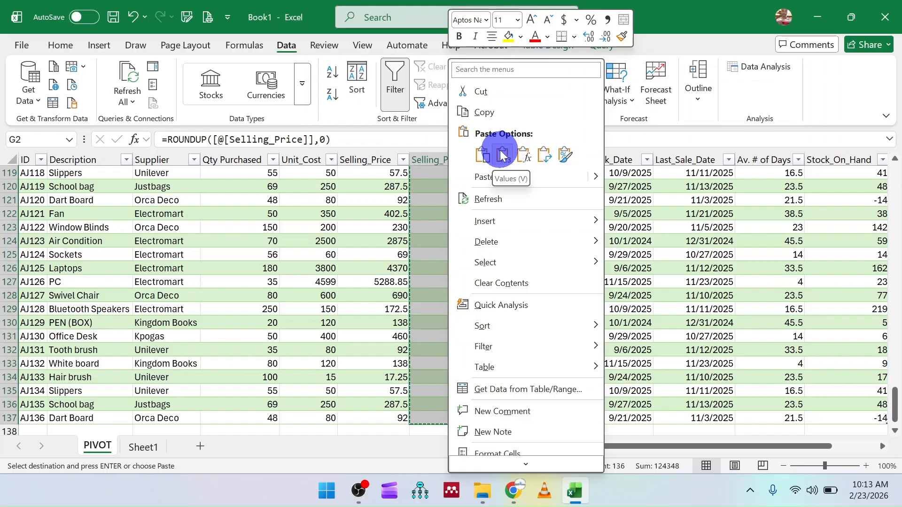
{"action": "left_click", "coordinate": [468, 151]}
{"action": "scroll", "coordinate": [409, 178], "scroll_direction": "up", "scroll_amount": 1}
{"action": "scroll", "coordinate": [409, 179], "scroll_direction": "up", "scroll_amount": 2}
{"action": "left_click", "coordinate": [364, 159]}
{"action": "right_click", "coordinate": [369, 162]}
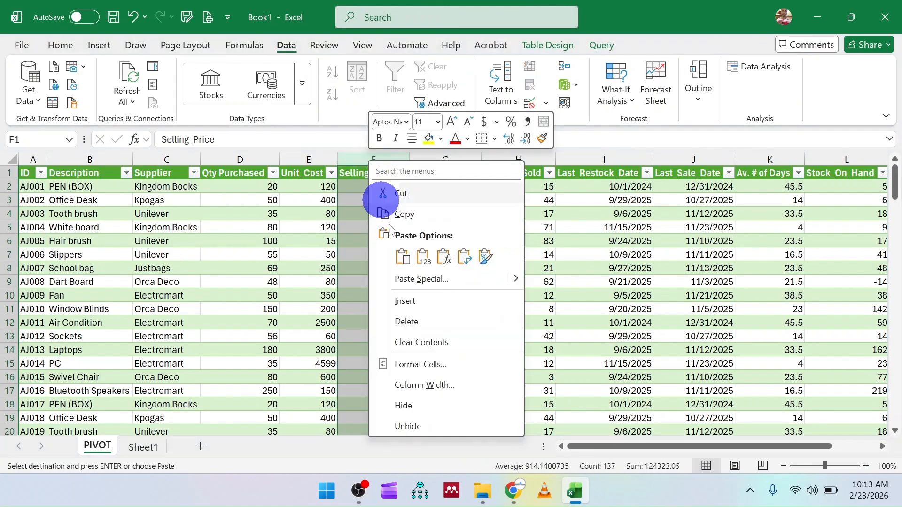
{"action": "left_click", "coordinate": [412, 321]}
Step: Rename the header of the remaining rounded price column as Selling_Price
{"action": "left_click", "coordinate": [359, 171]}
{"action": "left_click", "coordinate": [338, 141]}
{"action": "key", "text": "Return"}
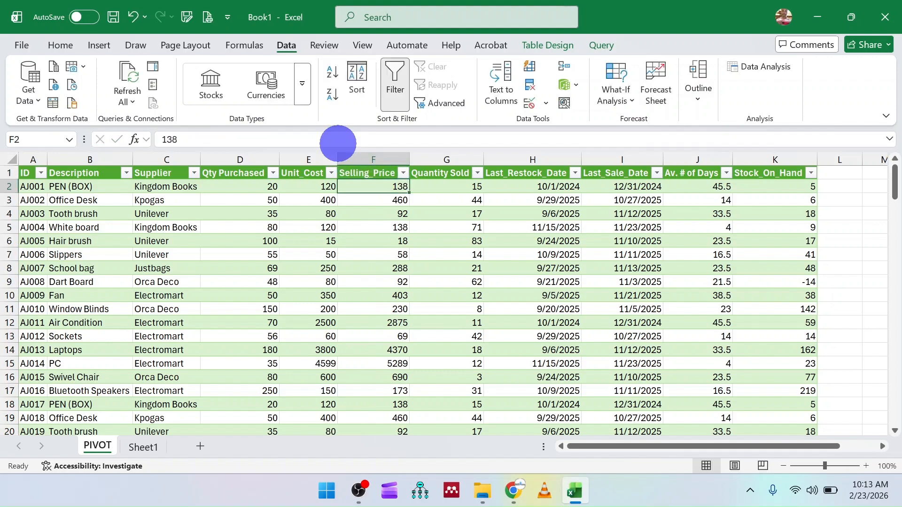
Step: Review the rounded Selling_Price values down to the table's last row and return to its first rows
{"action": "left_click", "coordinate": [346, 281]}
{"action": "scroll", "coordinate": [369, 307], "scroll_direction": "down", "scroll_amount": 17}
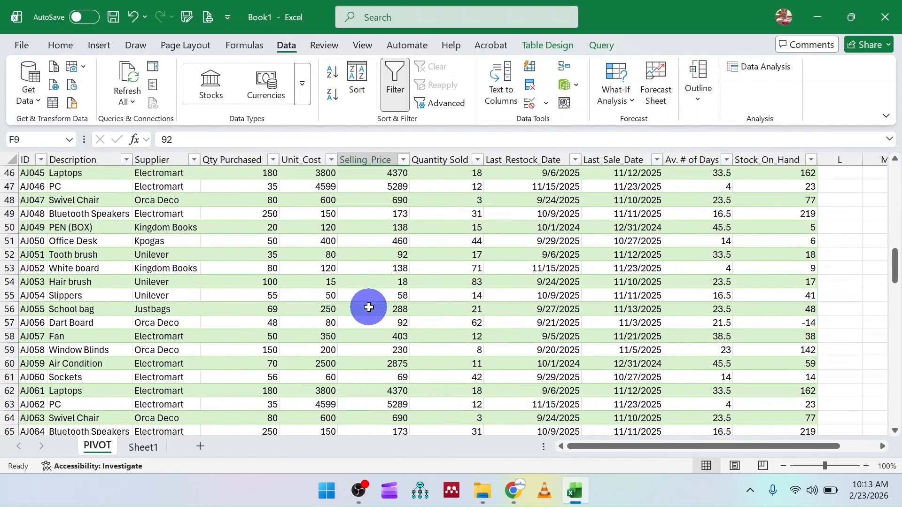
{"action": "scroll", "coordinate": [368, 307], "scroll_direction": "down", "scroll_amount": 20}
{"action": "scroll", "coordinate": [368, 308], "scroll_direction": "up", "scroll_amount": 13}
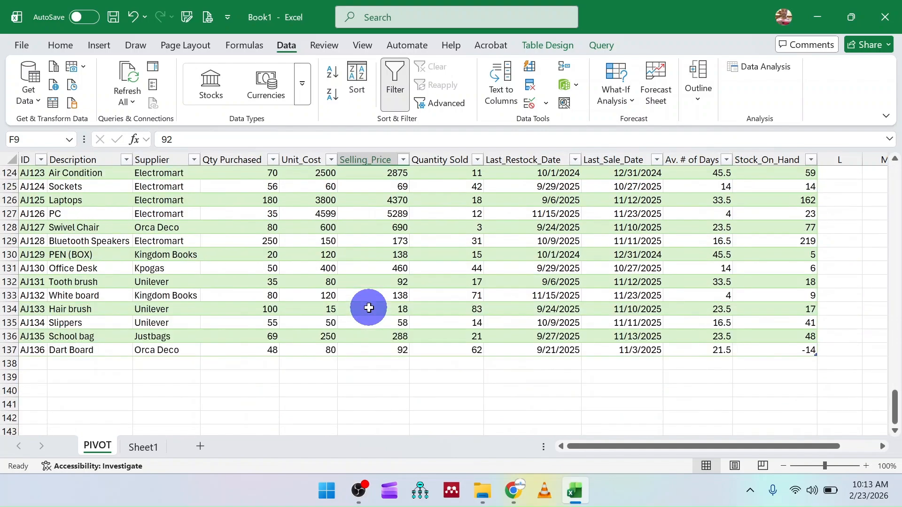
{"action": "scroll", "coordinate": [368, 308], "scroll_direction": "up", "scroll_amount": 10}
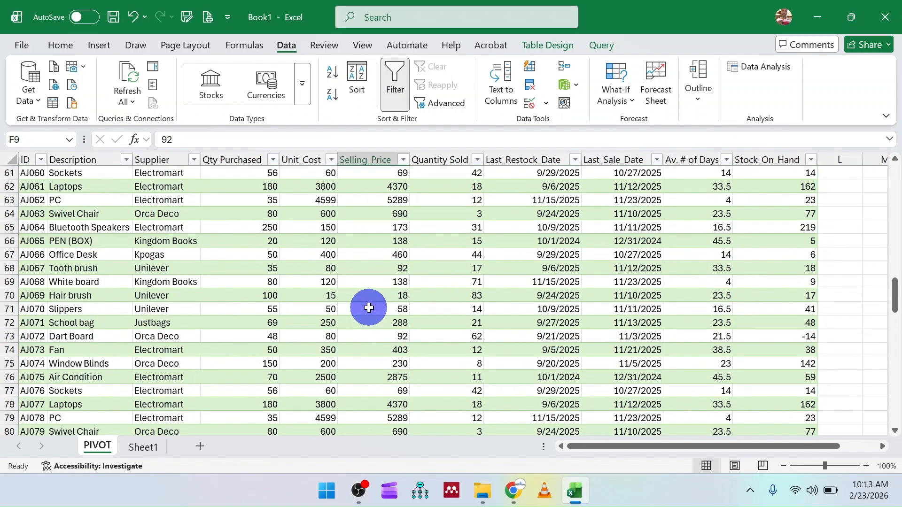
{"action": "scroll", "coordinate": [368, 308], "scroll_direction": "up", "scroll_amount": 20}
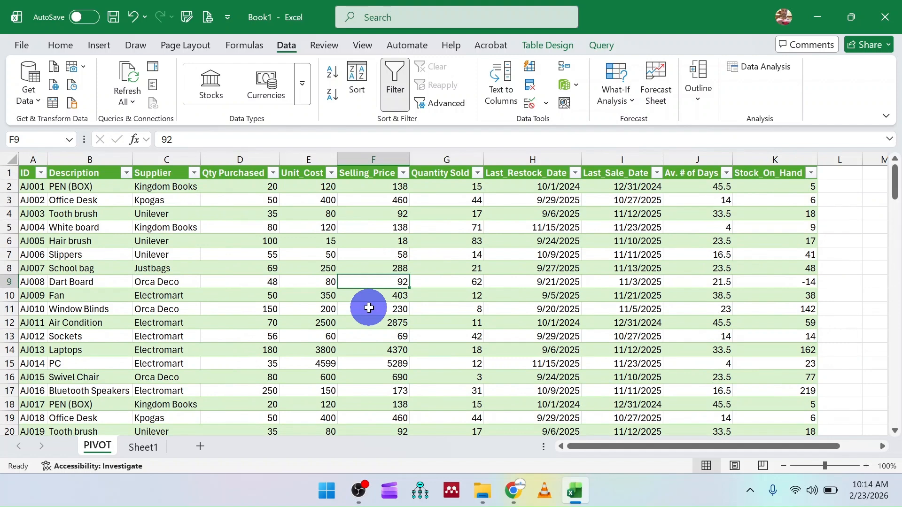
{"action": "left_click", "coordinate": [359, 490]}
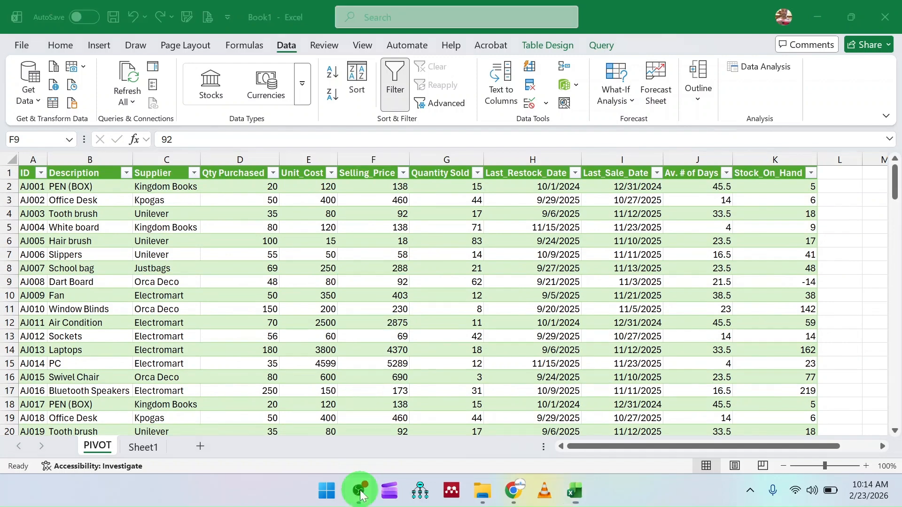